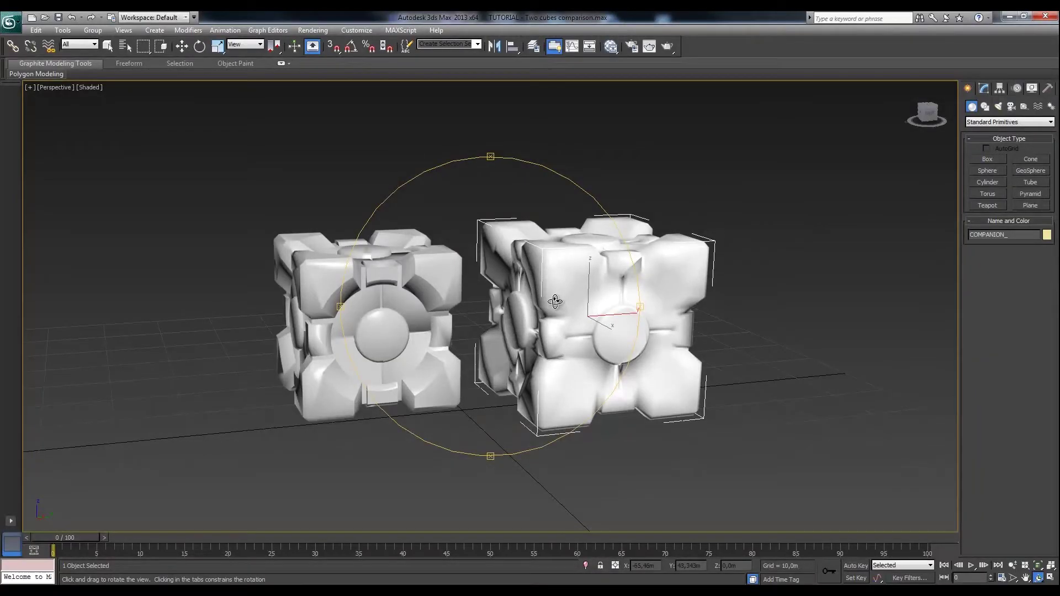
Select the COMPANION_ object by name from the scene's object list
drag(554, 301, 533, 311)
middle_drag(479, 306, 505, 304)
drag(501, 309, 502, 307)
middle_drag(519, 305, 514, 305)
mouse_move(514, 305)
mouse_down()
mouse_move(558, 286)
mouse_move(516, 300)
mouse_move(532, 297)
mouse_up()
key(h)
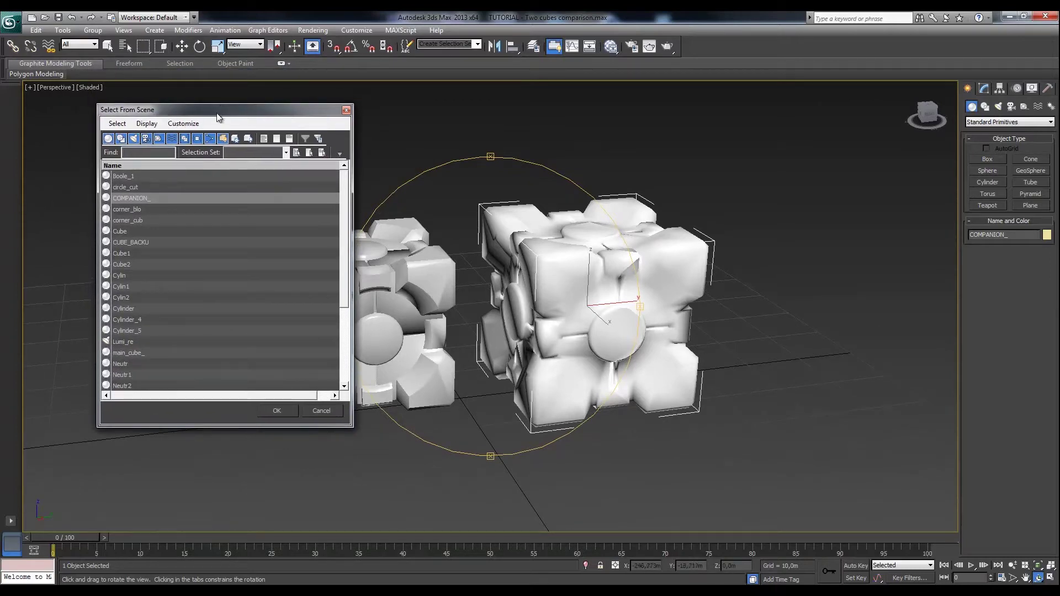
drag(217, 112, 150, 109)
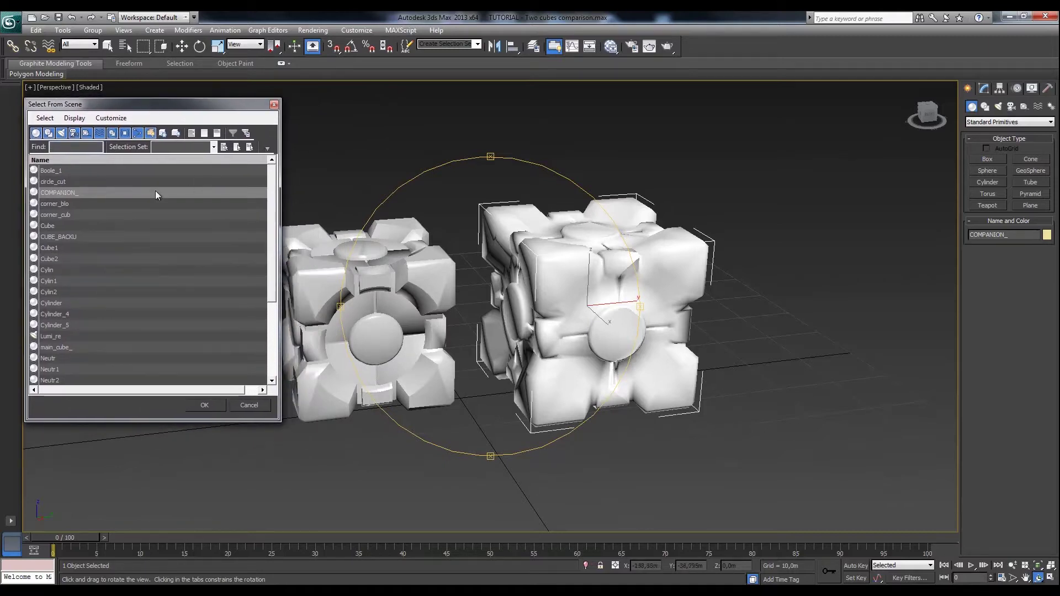
click(84, 192)
mouse_move(132, 108)
mouse_down()
mouse_move(183, 97)
mouse_move(169, 125)
mouse_move(132, 126)
mouse_up()
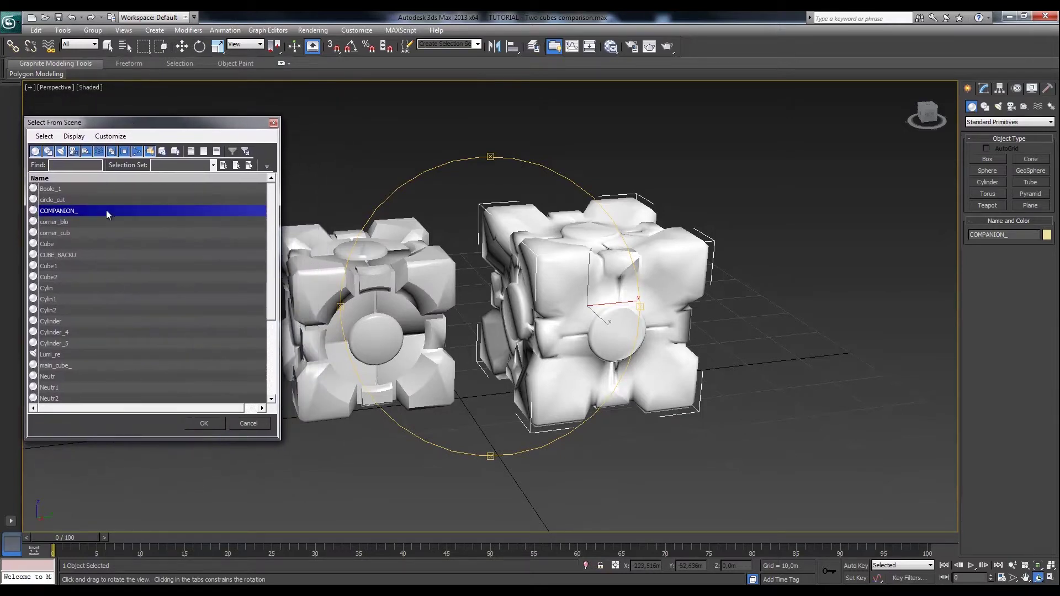
double_click(66, 216)
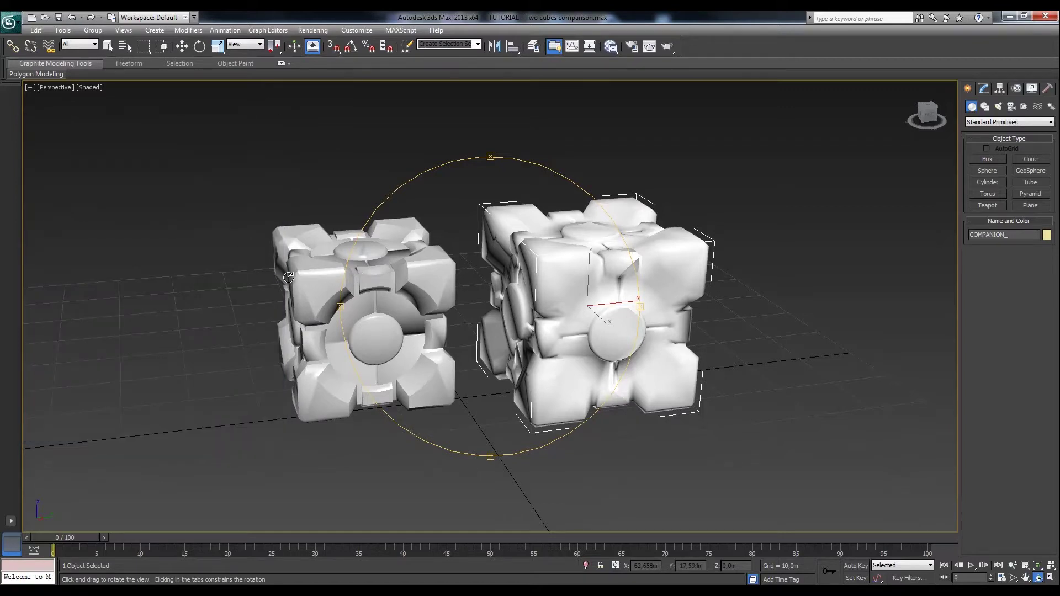
Select the Cube2 object by name from the scene's object list
key(h)
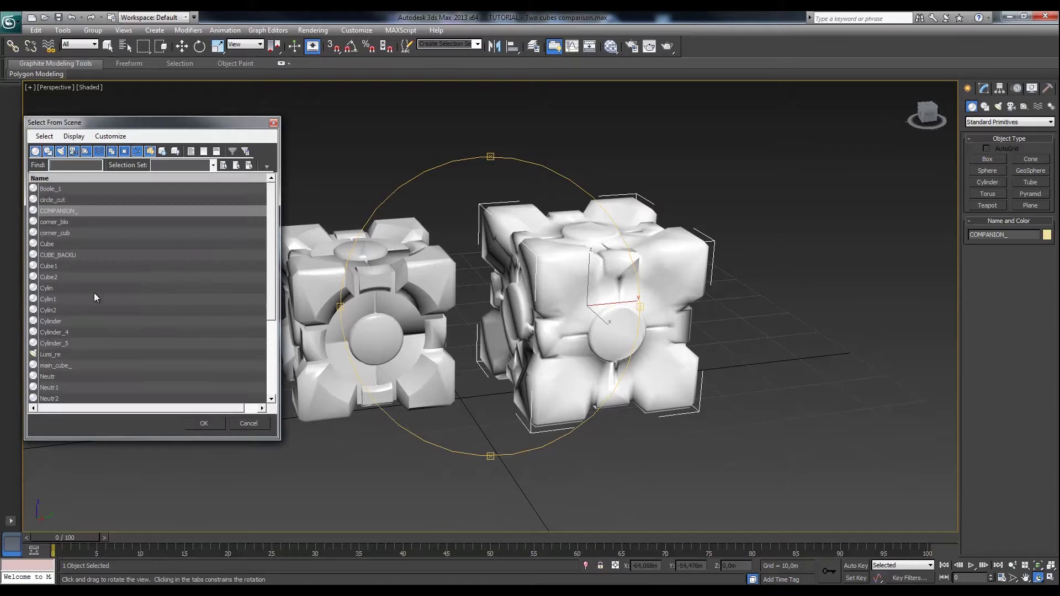
double_click(46, 279)
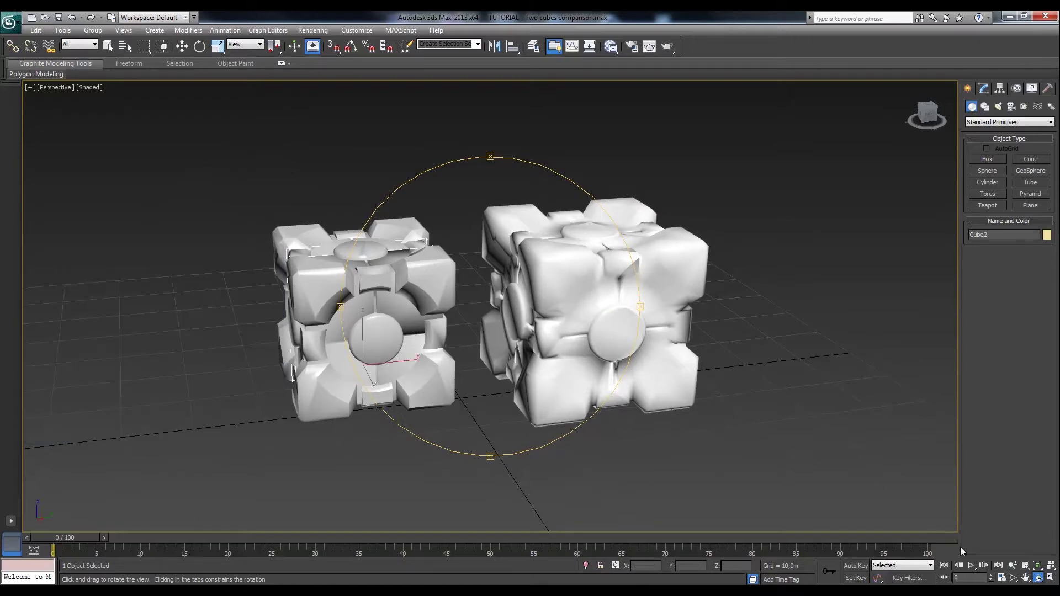
drag(500, 280, 525, 287)
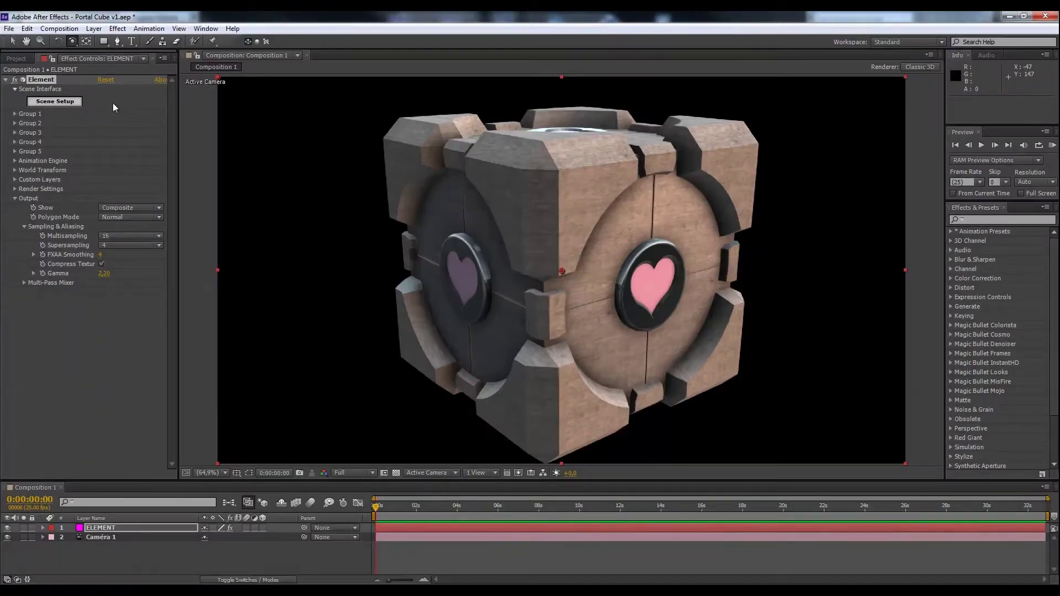
Switch to After Effects, open Element's Scene Setup and examine the Two cubes exported model in the preview
click(55, 101)
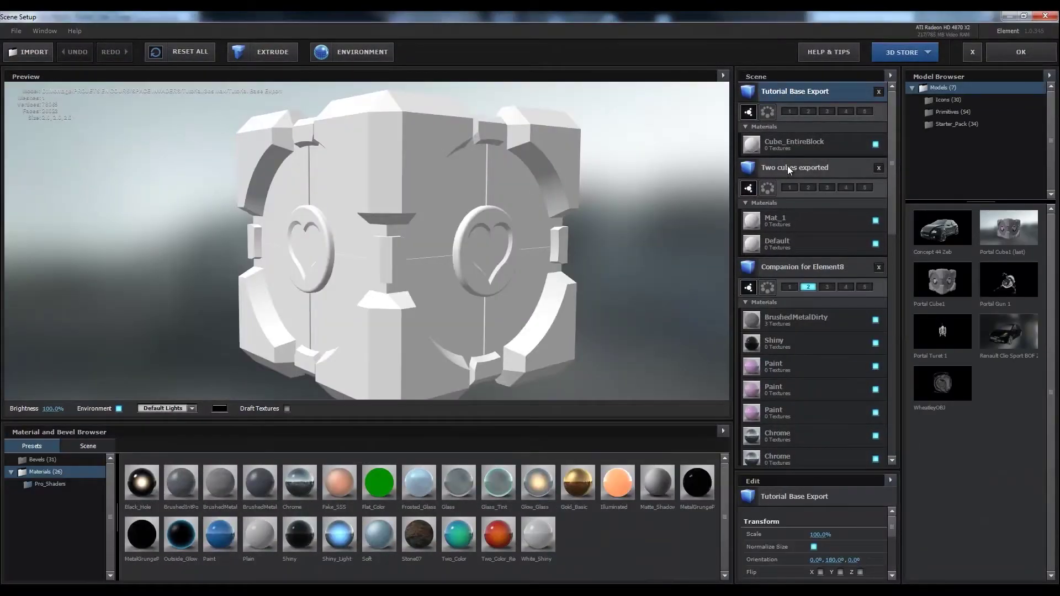
click(790, 164)
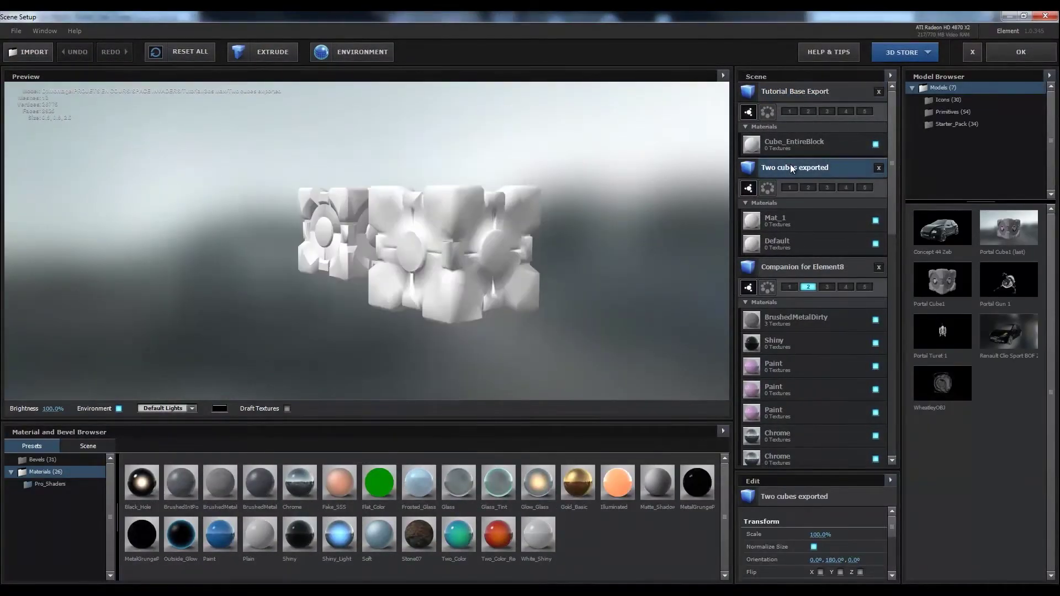
drag(447, 242, 492, 231)
scroll(446, 239, up, 3)
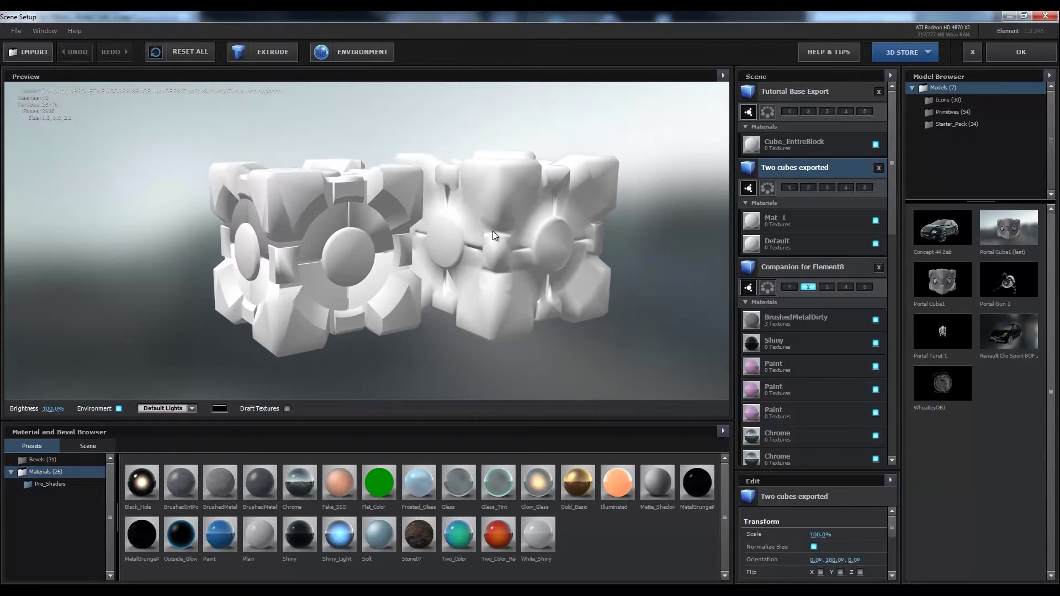
Hide the Mat_1 and Default materials of the Two cubes exported model, and show both again
click(789, 222)
click(790, 241)
click(795, 220)
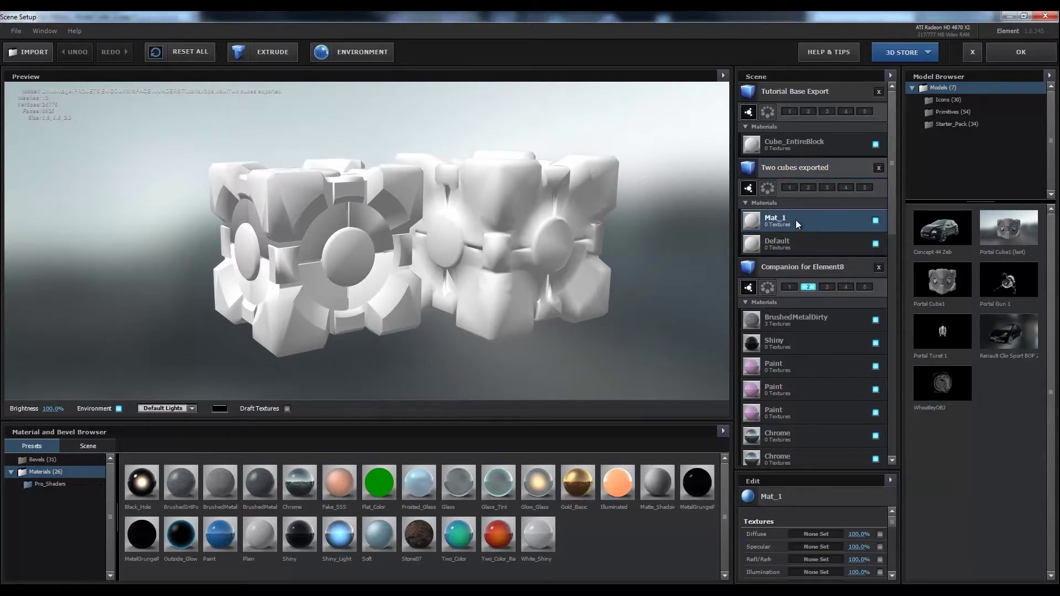
click(875, 221)
click(875, 243)
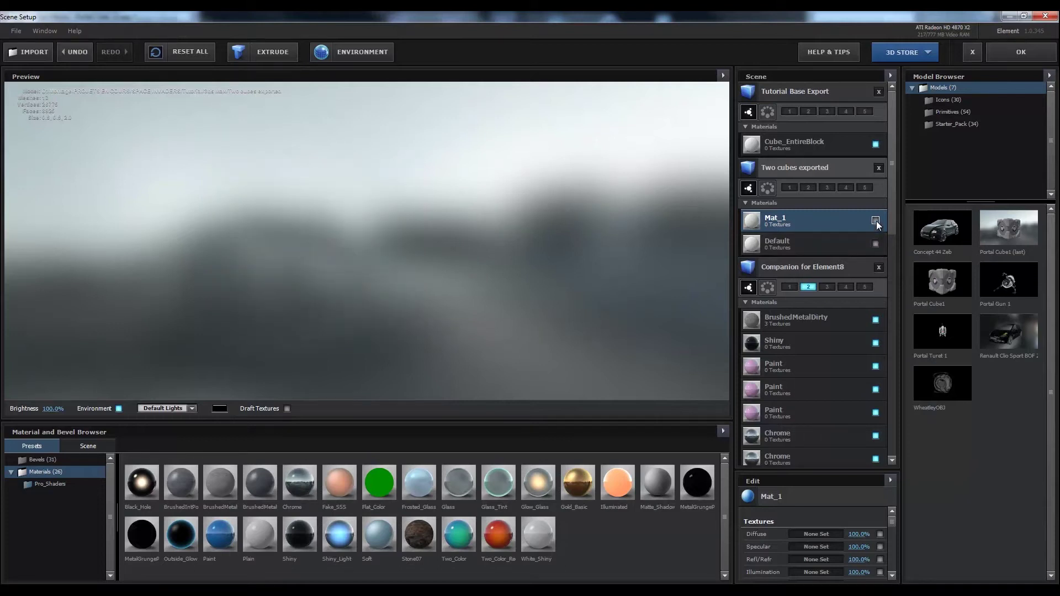
click(875, 221)
click(875, 243)
drag(594, 250, 558, 255)
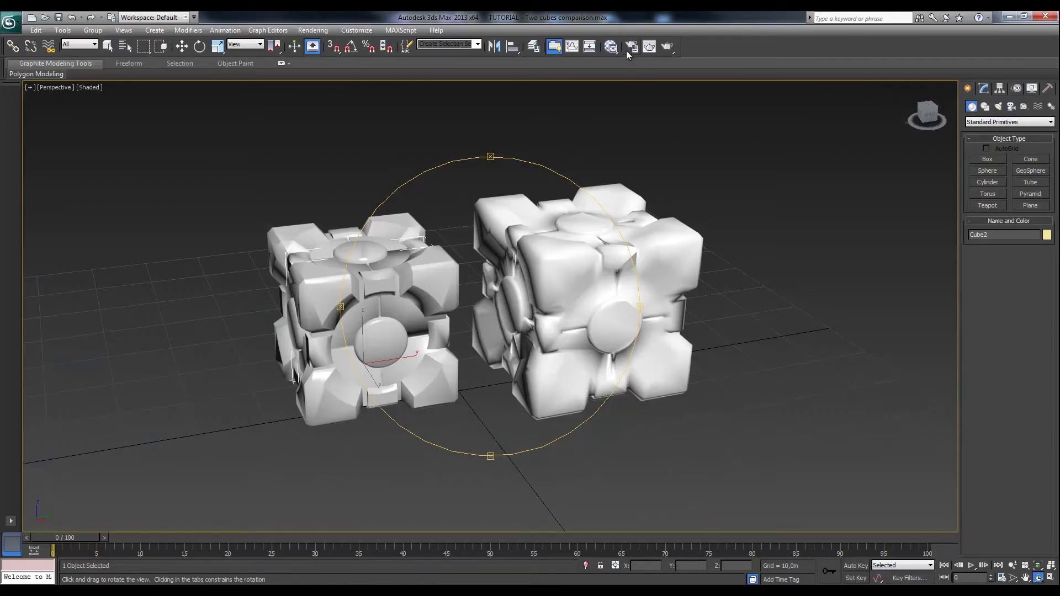
Switch to 3ds Max, open the Slate Material Editor and look through its materials, maps and scene materials
click(611, 47)
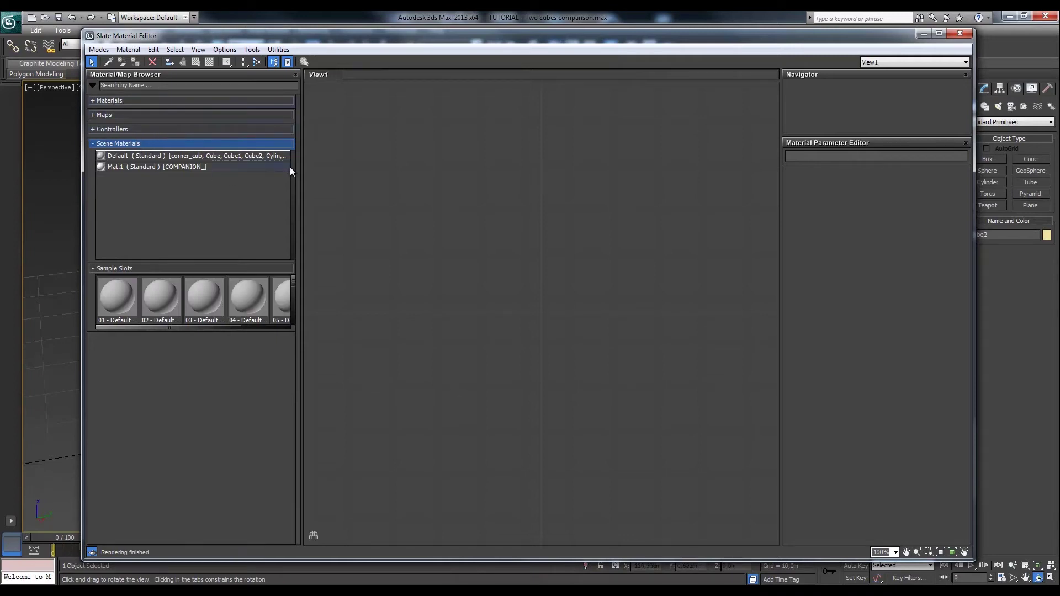
click(94, 101)
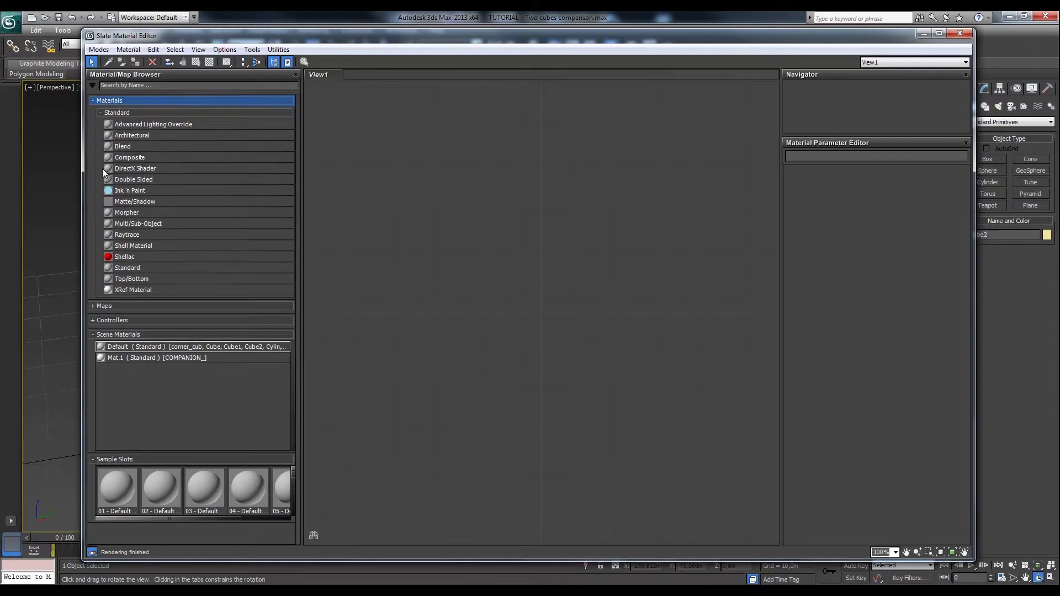
click(92, 305)
drag(296, 244, 304, 461)
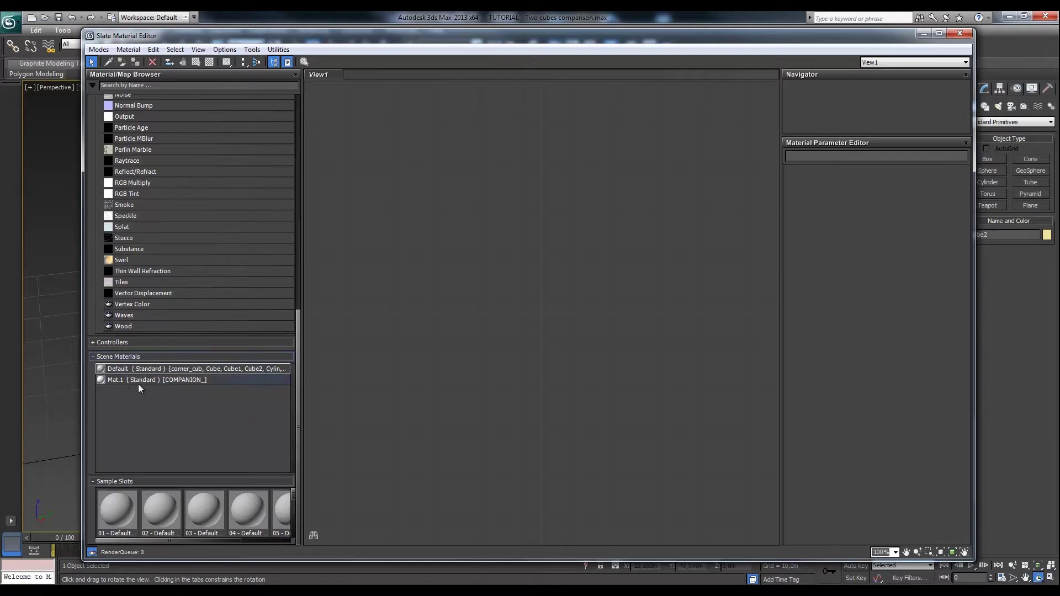
click(153, 402)
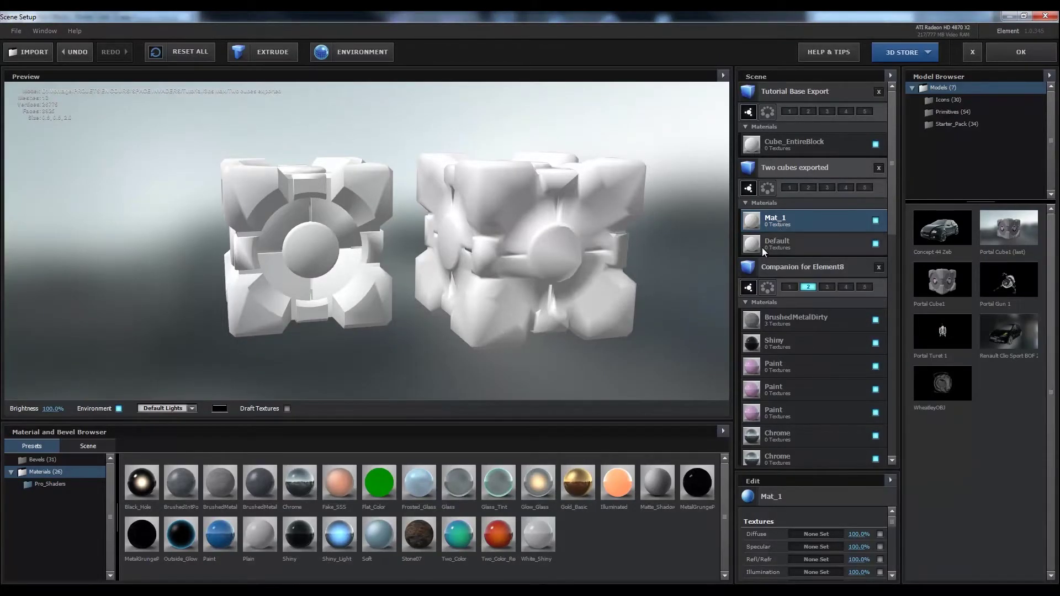
Return to Element's Scene Setup and show the Companion for Element8 model in the preview
mouse_move(509, 237)
mouse_down()
mouse_move(476, 240)
mouse_move(498, 236)
mouse_up()
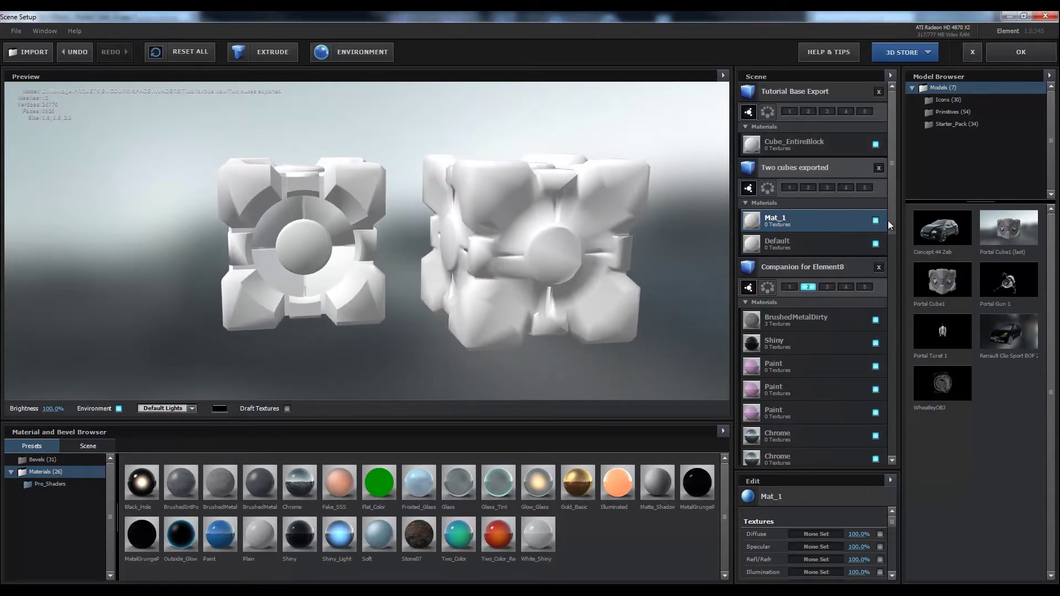
scroll(888, 220, down, 3)
click(823, 198)
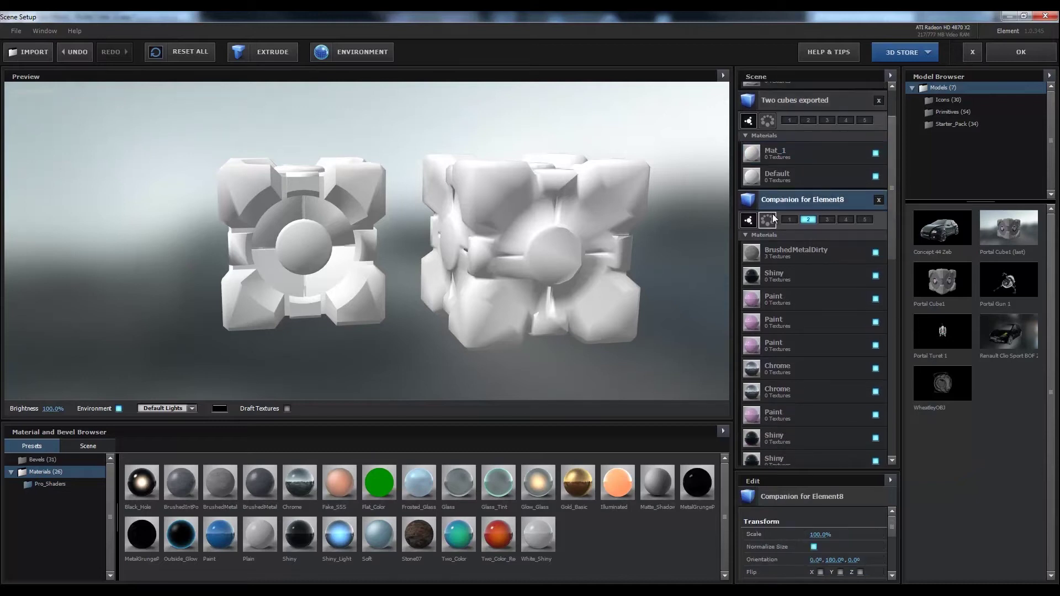
mouse_move(757, 200)
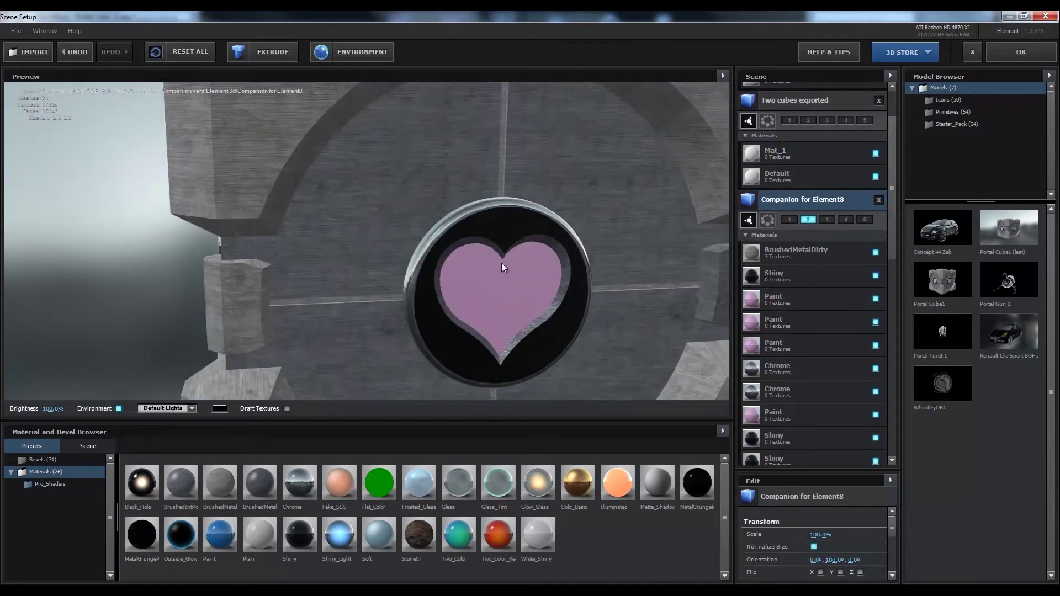
Examine the Companion for Element8 model's heart emblem, its overall cube and its list of materials
scroll(501, 262, up, 3)
middle_drag(588, 262, 418, 199)
drag(417, 198, 430, 276)
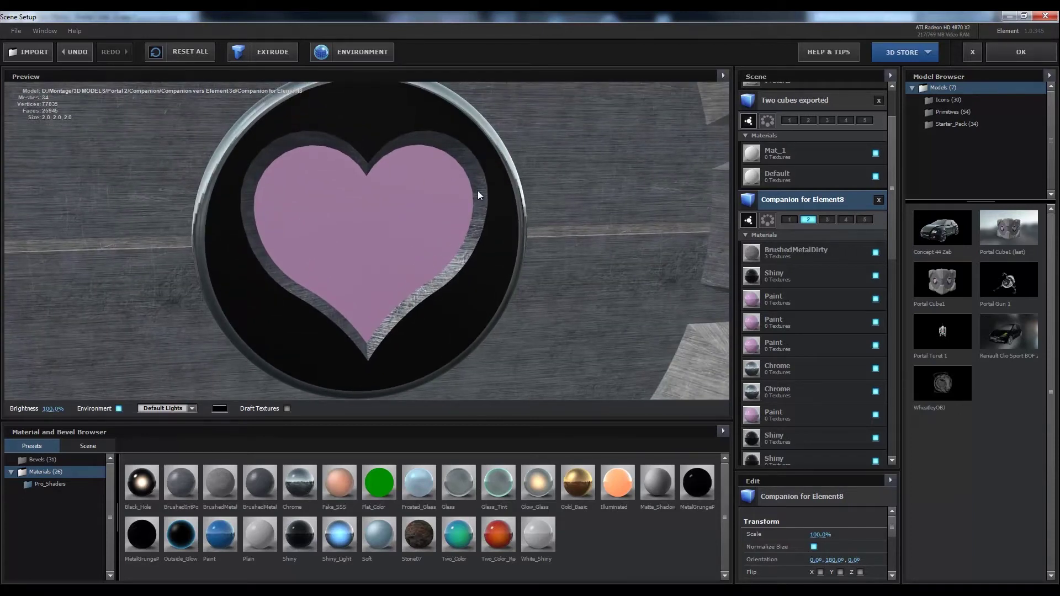
scroll(562, 214, down, 5)
drag(514, 206, 428, 193)
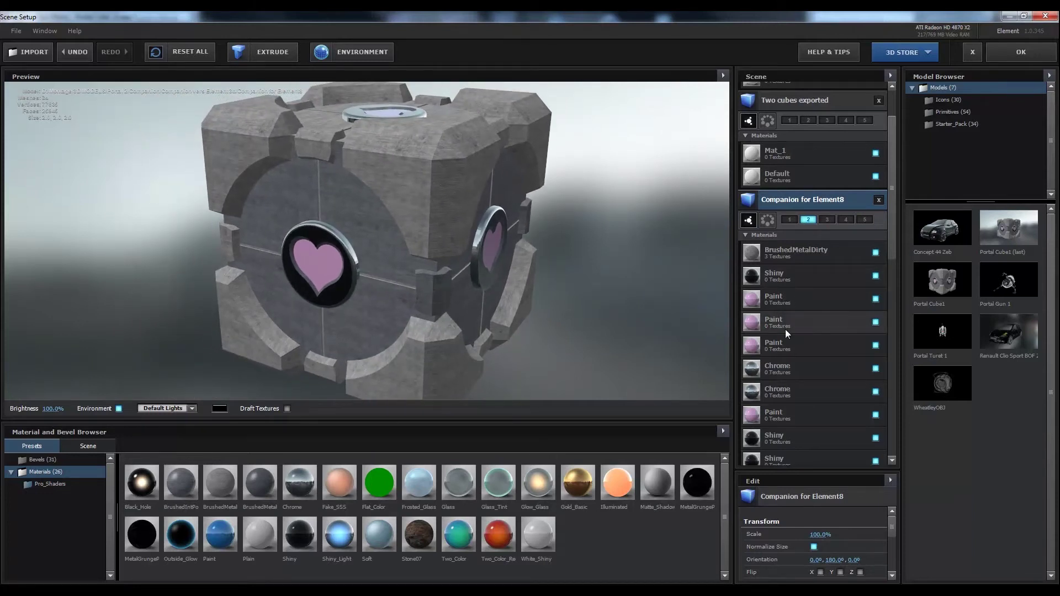
drag(891, 239, 889, 242)
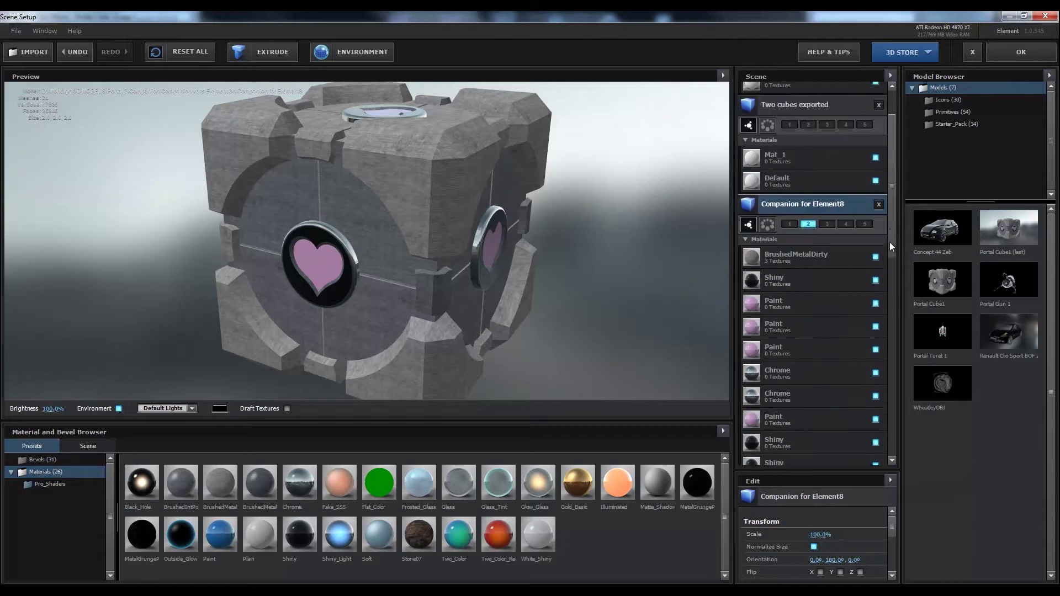
scroll(889, 242, up, 2)
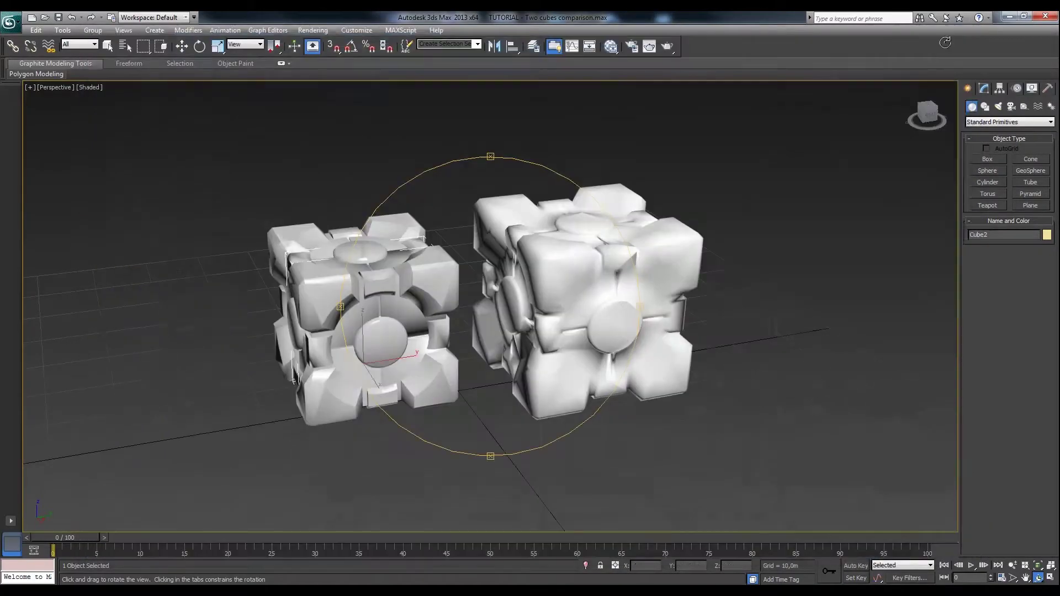
In 3ds Max, close the material editor and open TUTORIAL - Cube for Element.max without saving the current scene
click(959, 33)
click(45, 18)
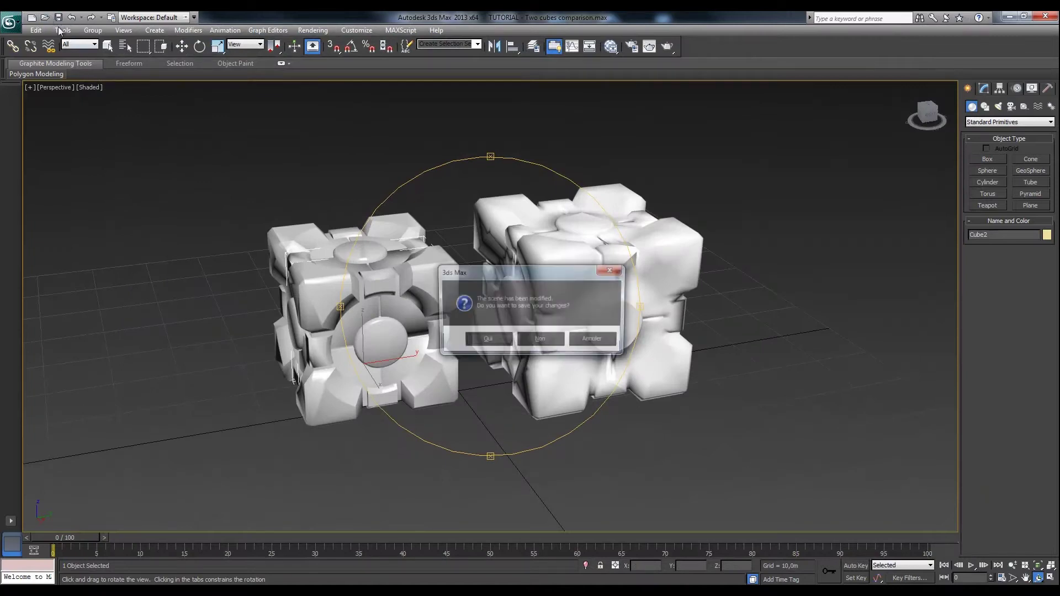
click(540, 340)
click(275, 126)
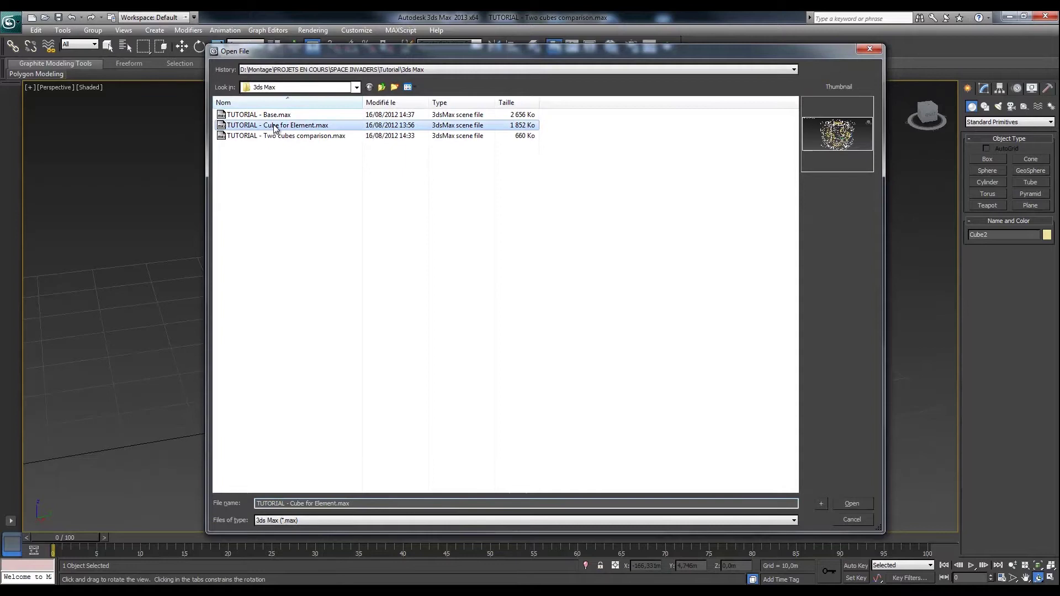
double_click(276, 126)
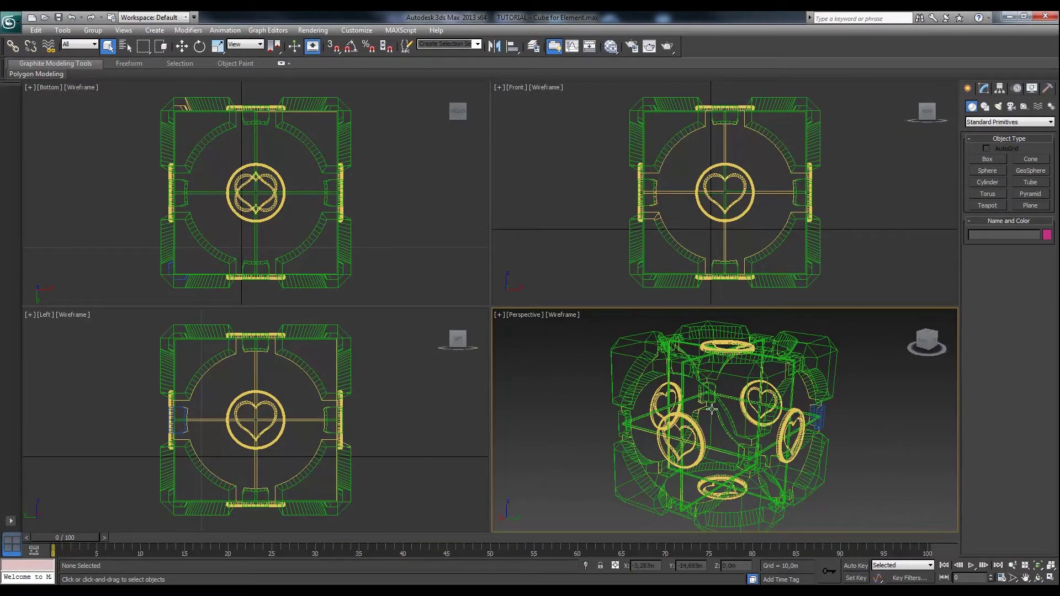
Select the Coeur_AnneauExt2 object by name from the scene's object list
key(h)
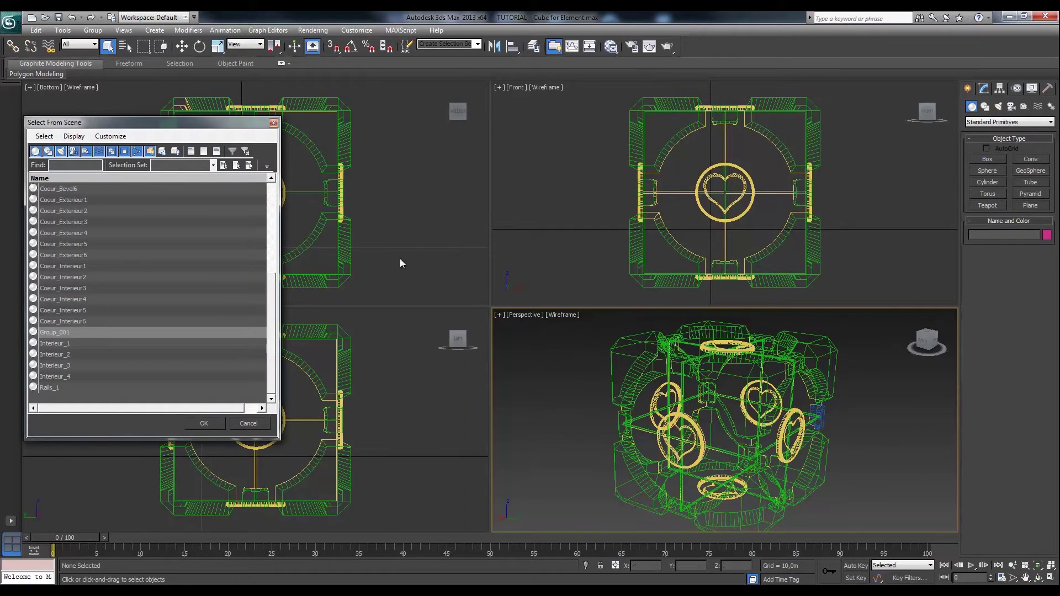
click(70, 244)
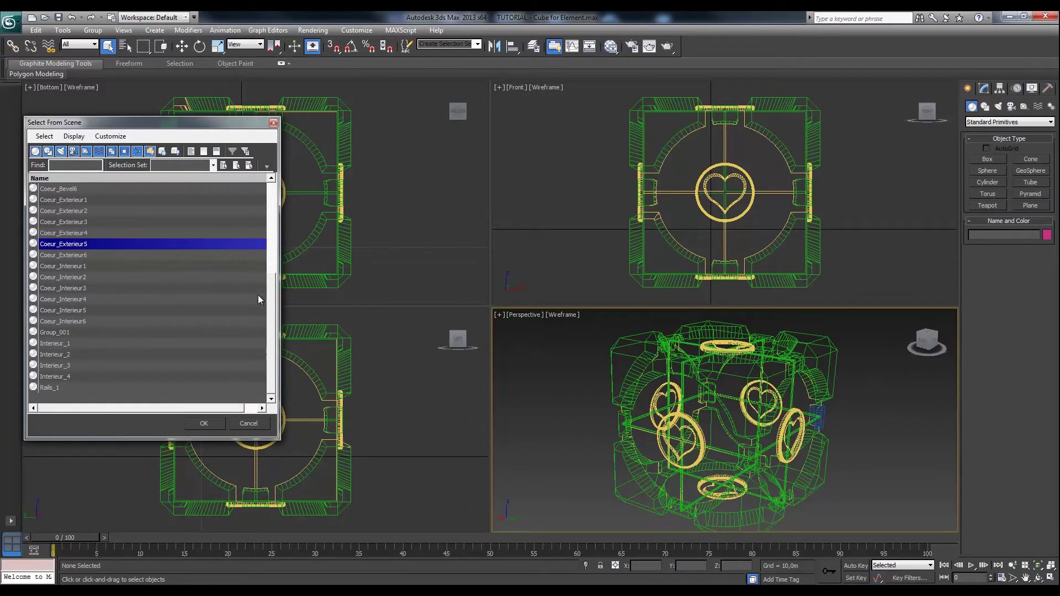
drag(275, 312, 280, 206)
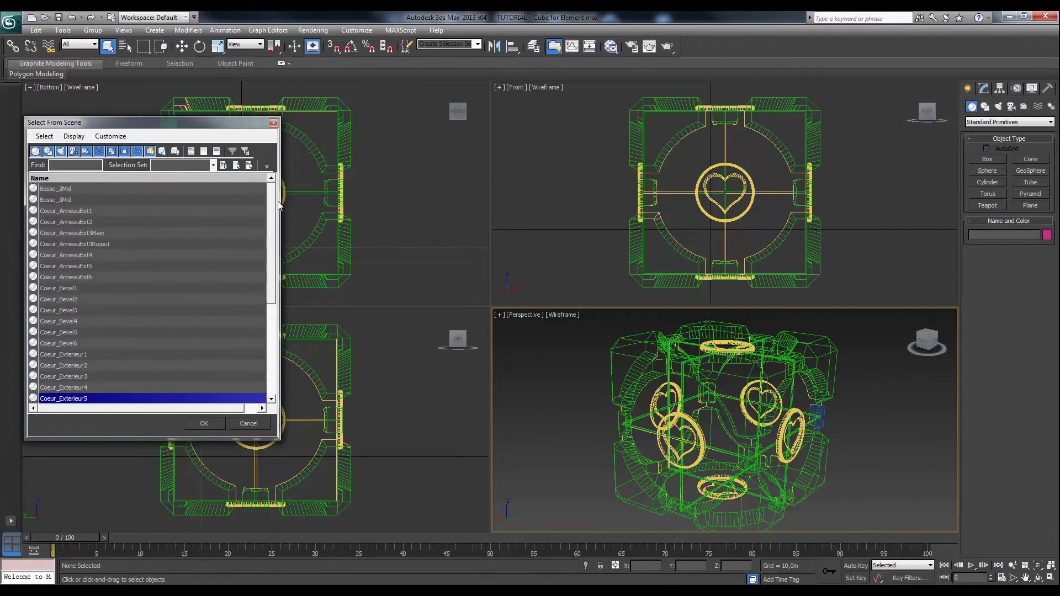
click(78, 222)
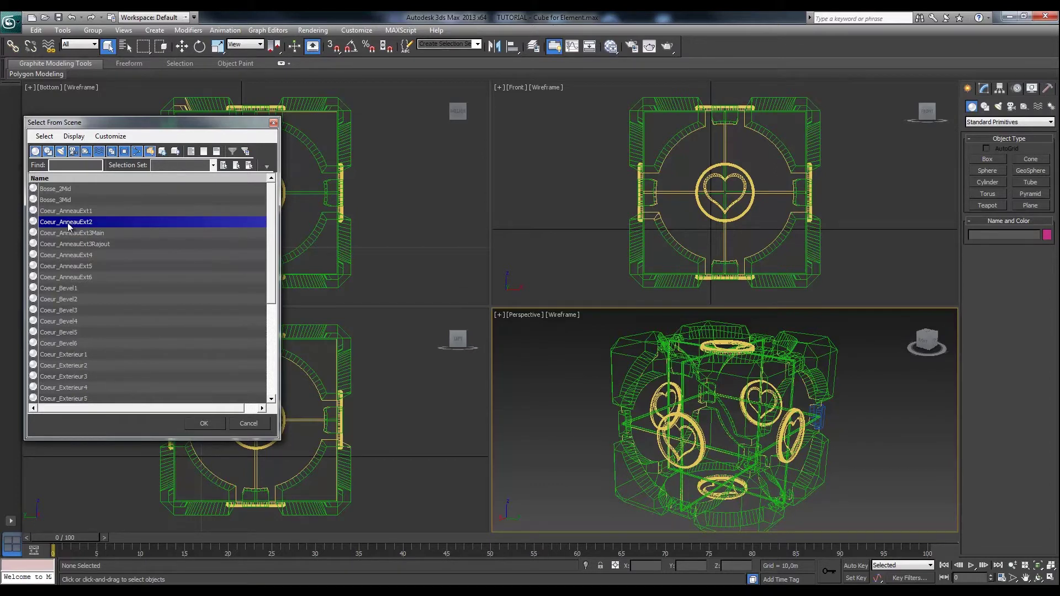
double_click(69, 222)
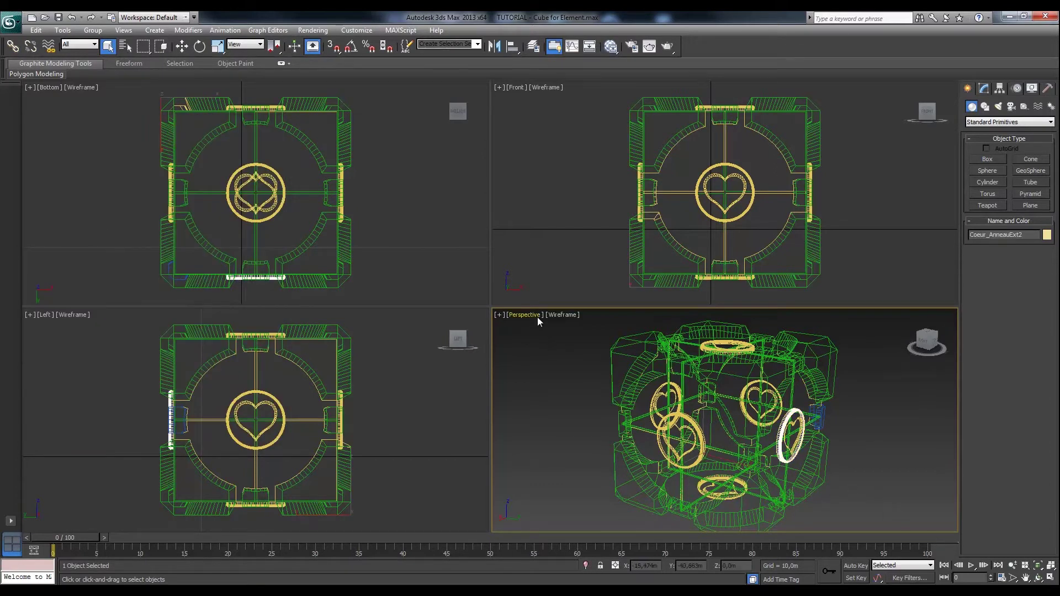
Maximize the Perspective viewport and orbit around the wireframe cube to examine the selected ring
click(499, 317)
click(522, 329)
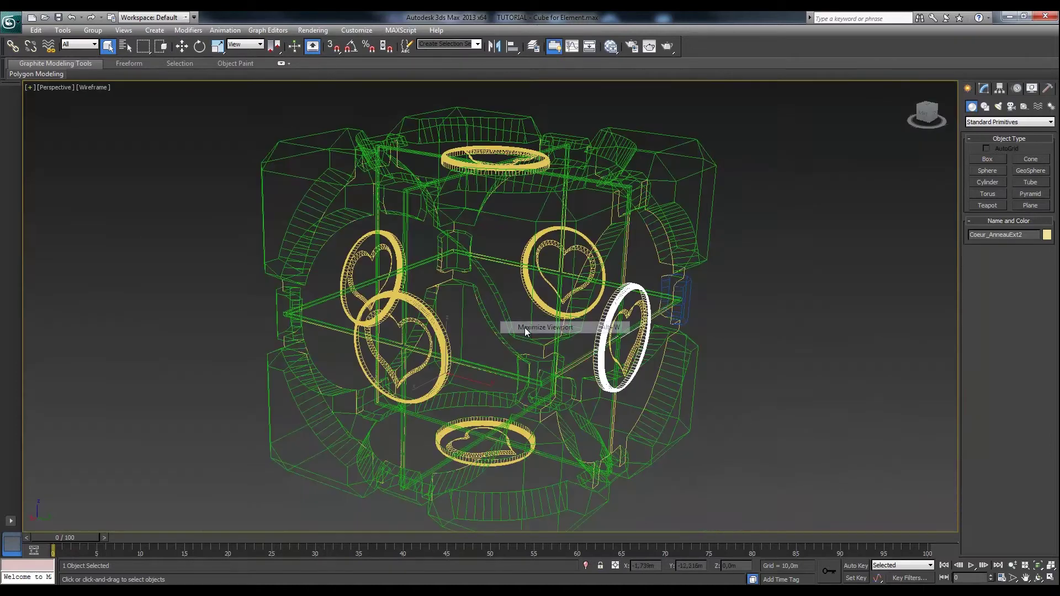
click(1038, 577)
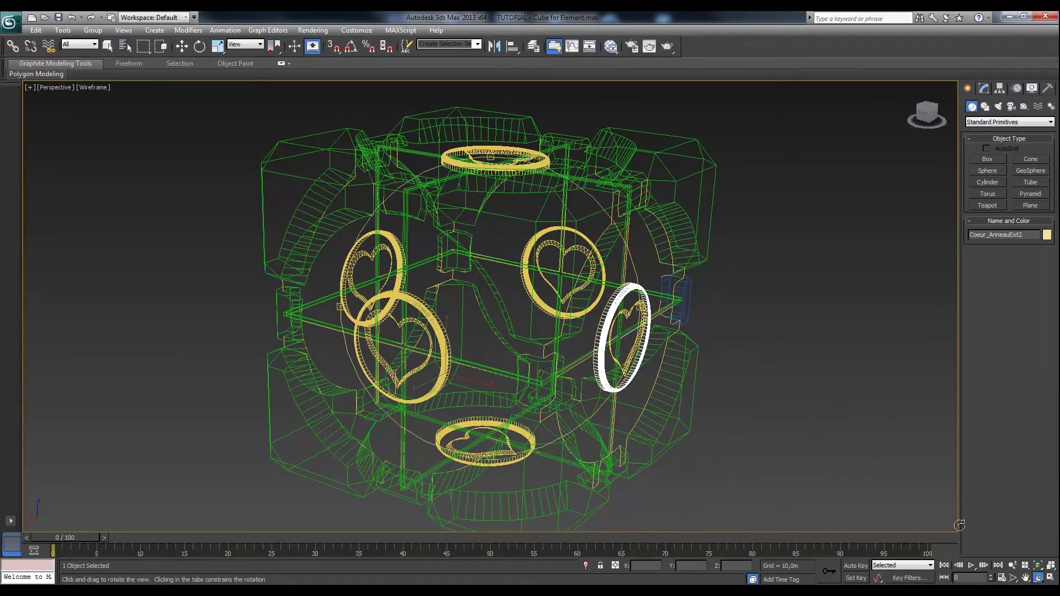
drag(541, 320, 521, 278)
scroll(475, 303, up, 5)
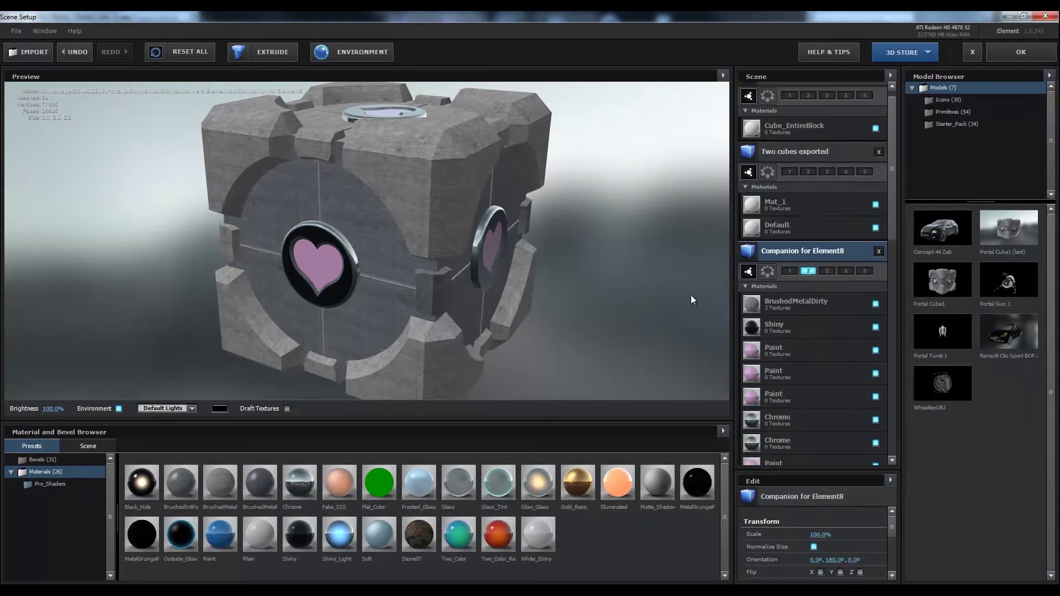
In Element's Scene Setup, review the full material list of the Companion for Element8 model and close the setup with its scene accepted
drag(894, 175, 896, 208)
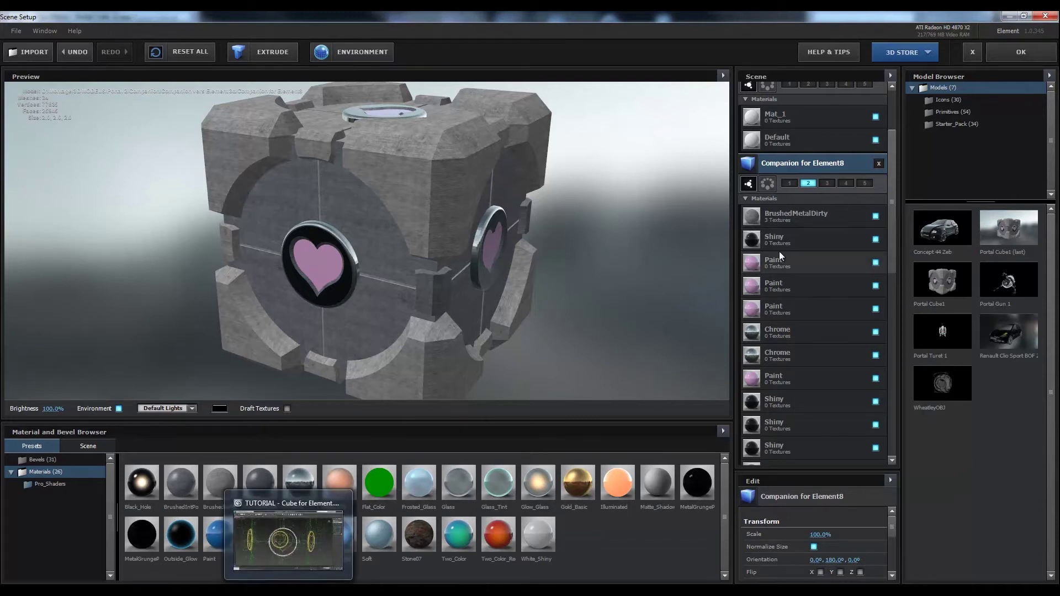
drag(893, 206, 892, 320)
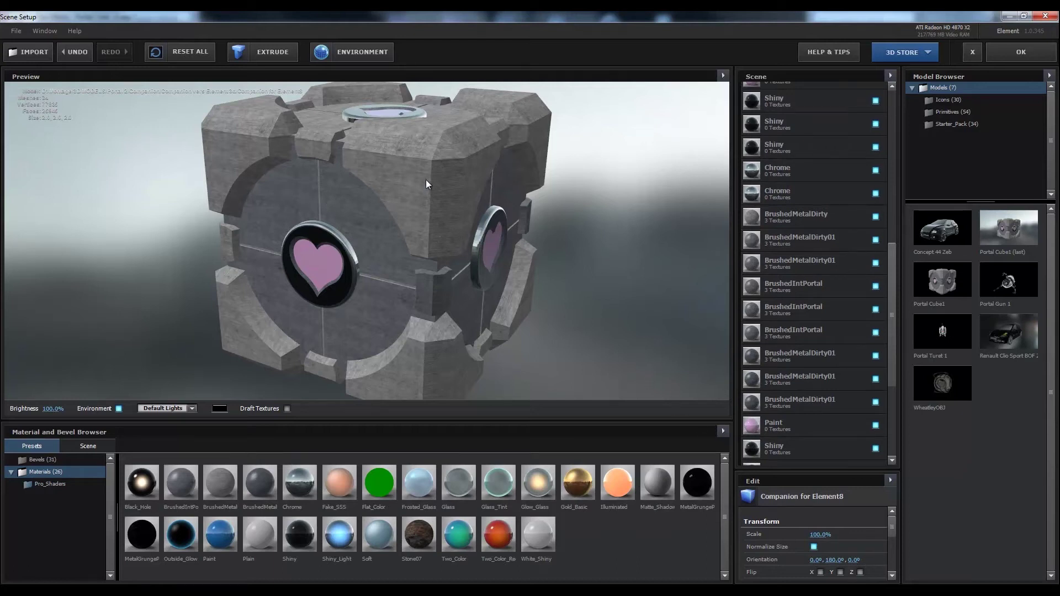
click(1020, 53)
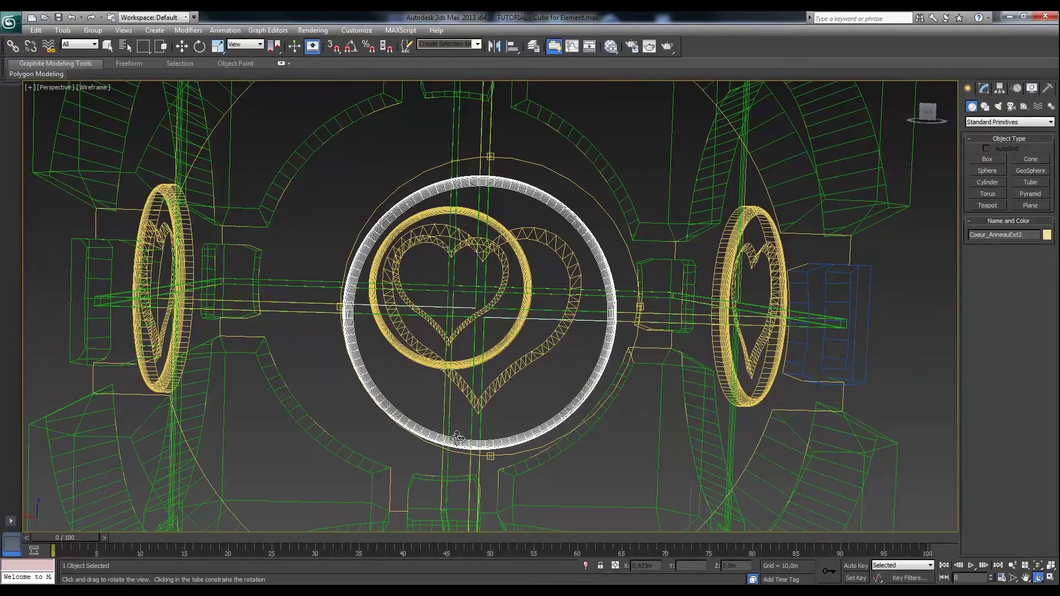
In 3ds Max, restore the four-viewport layout and open TUTORIAL - Base.max without saving the current scene
click(29, 87)
click(50, 99)
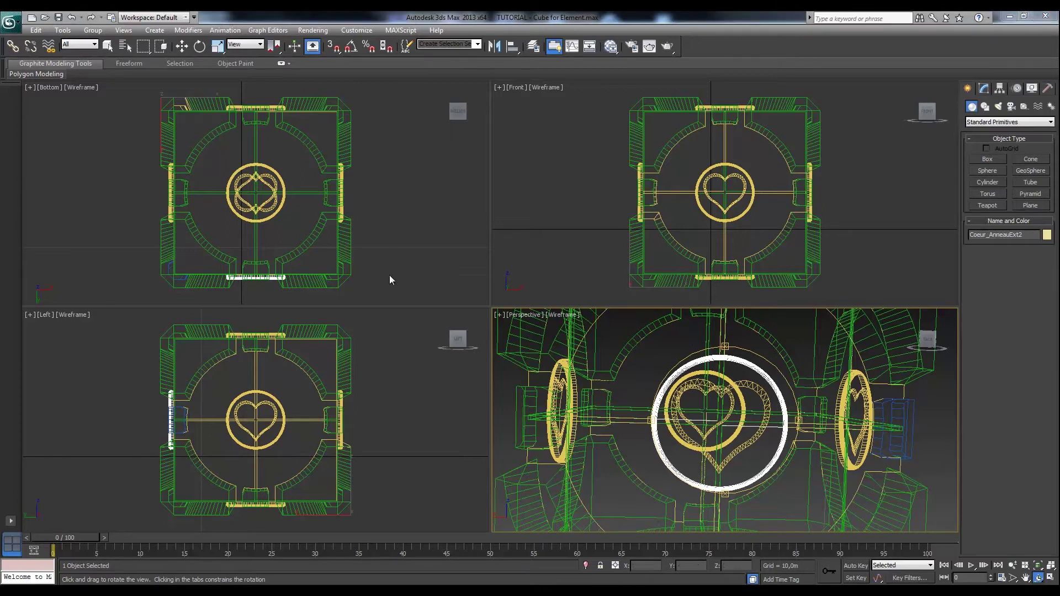
click(46, 17)
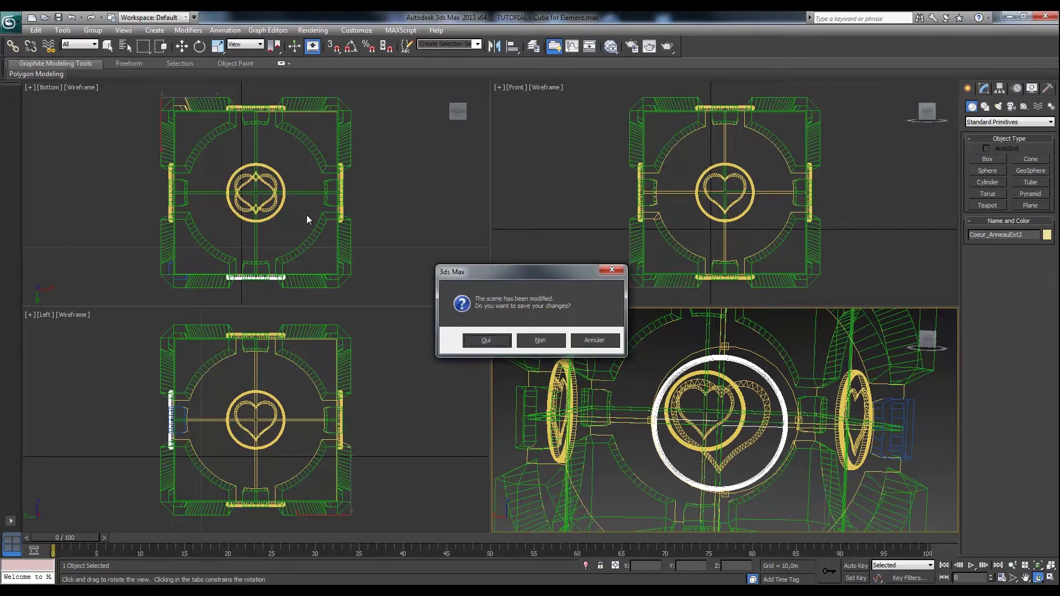
click(541, 340)
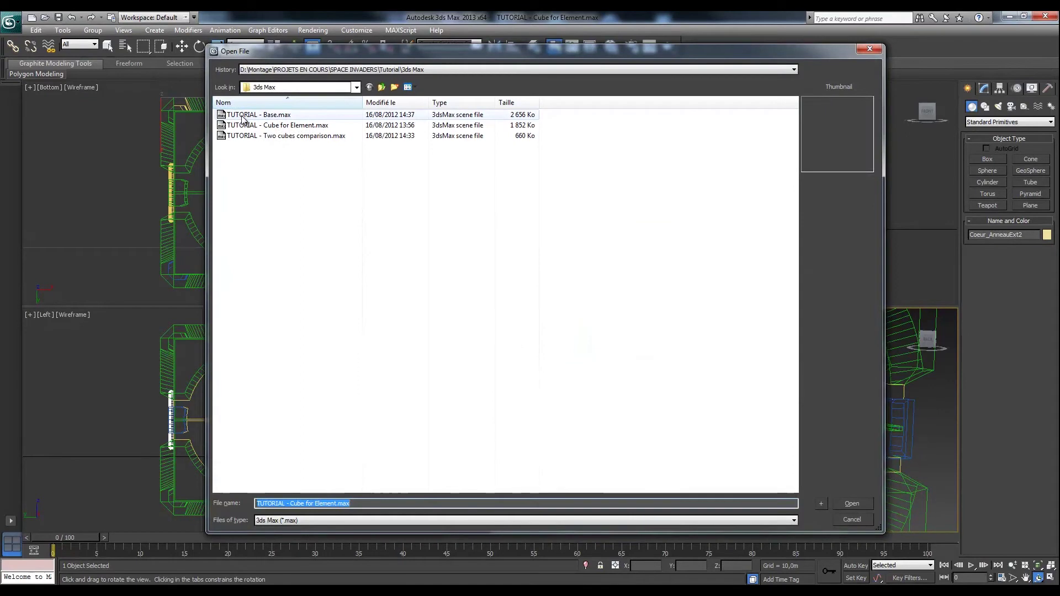
double_click(243, 121)
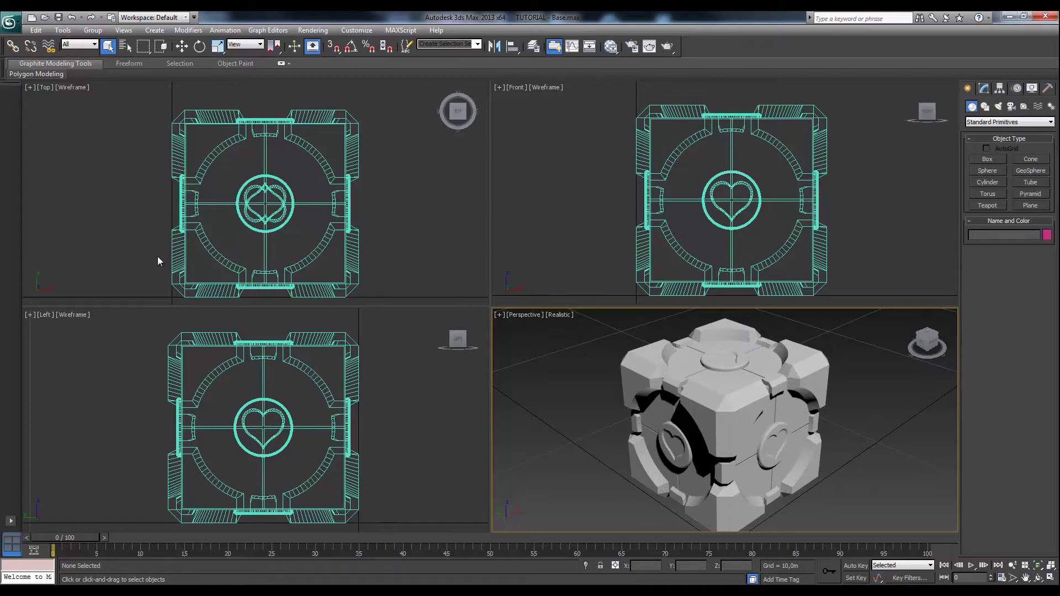
click(13, 24)
mouse_move(49, 193)
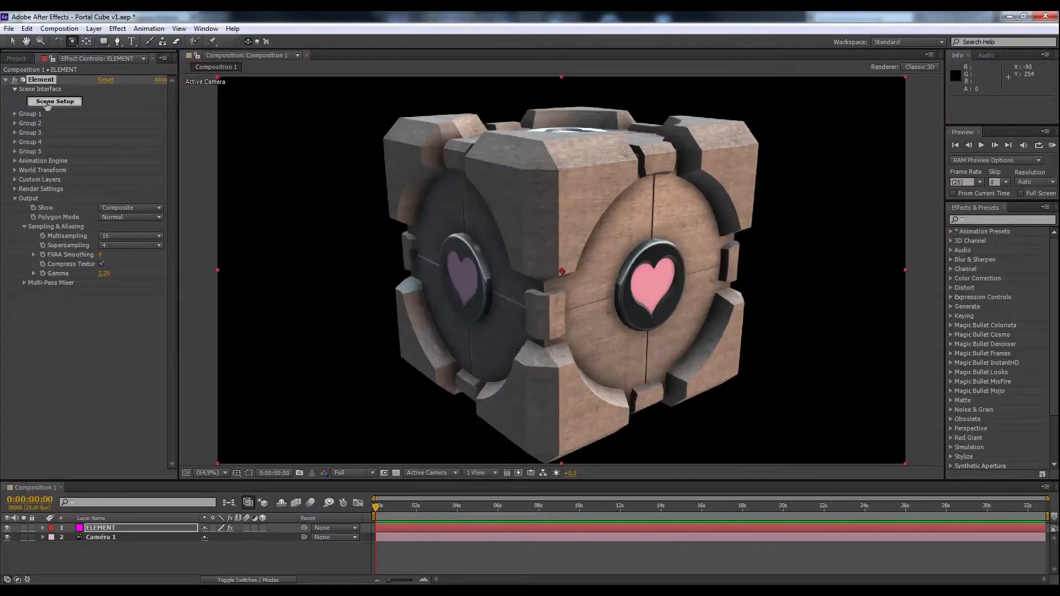
In After Effects, examine the Tutorial Base Export model and its Cube_EntireBlock material in Element's Scene Setup, and exit without saving
click(48, 104)
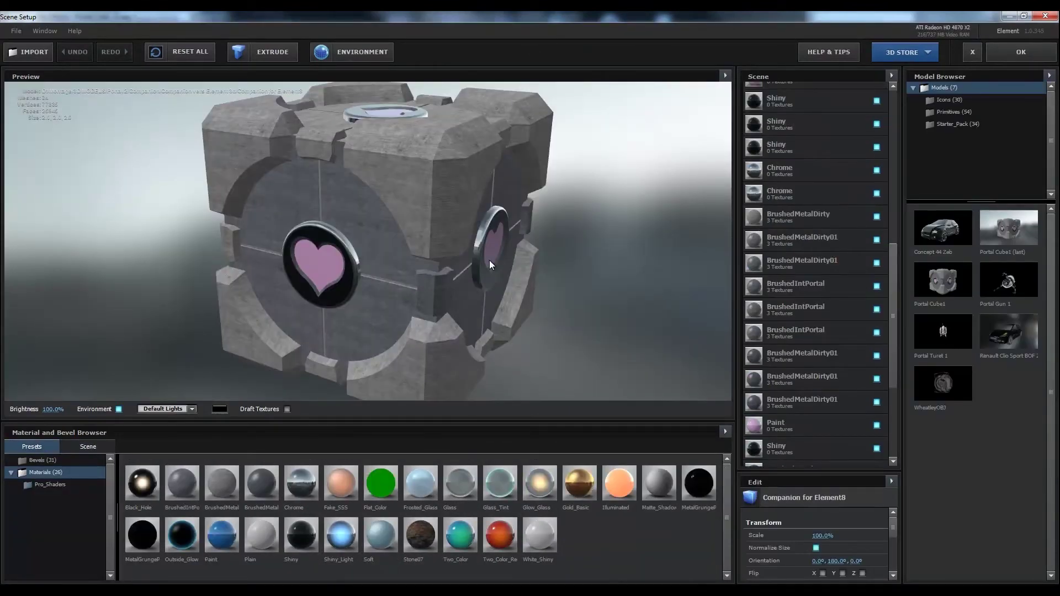
drag(897, 350, 907, 181)
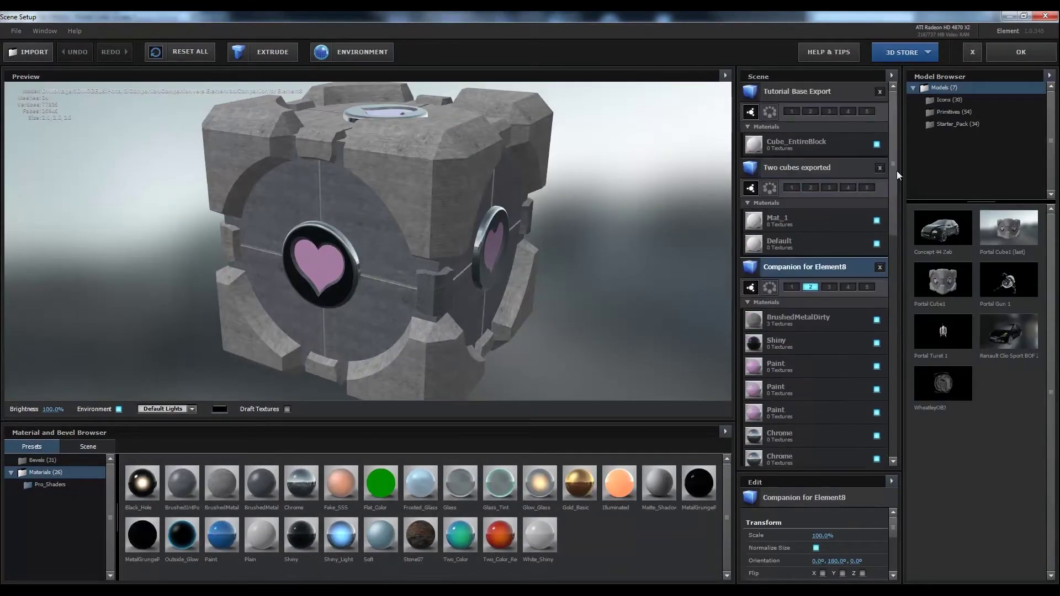
click(812, 93)
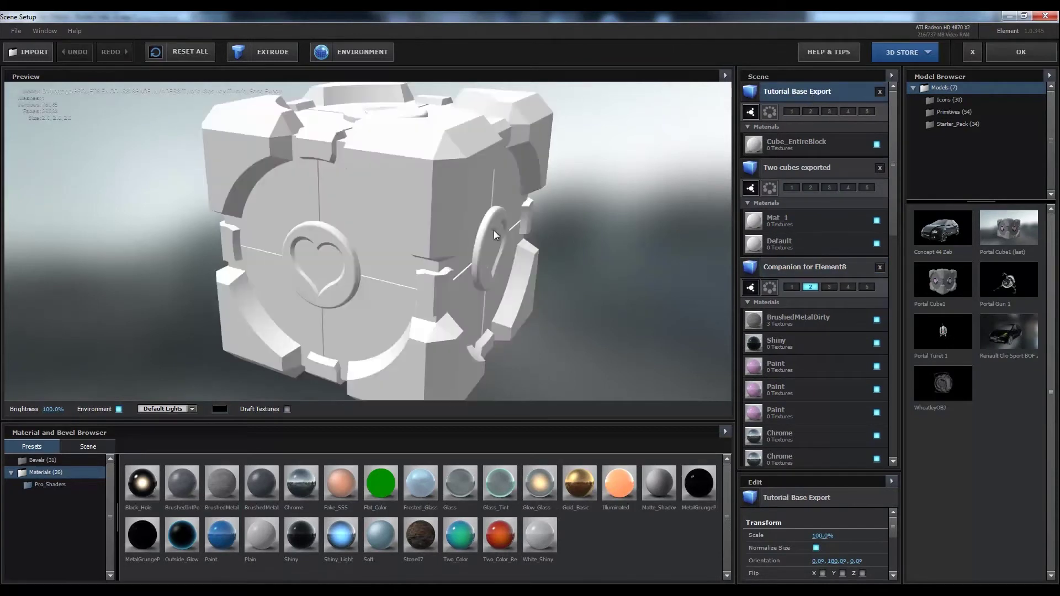
click(806, 144)
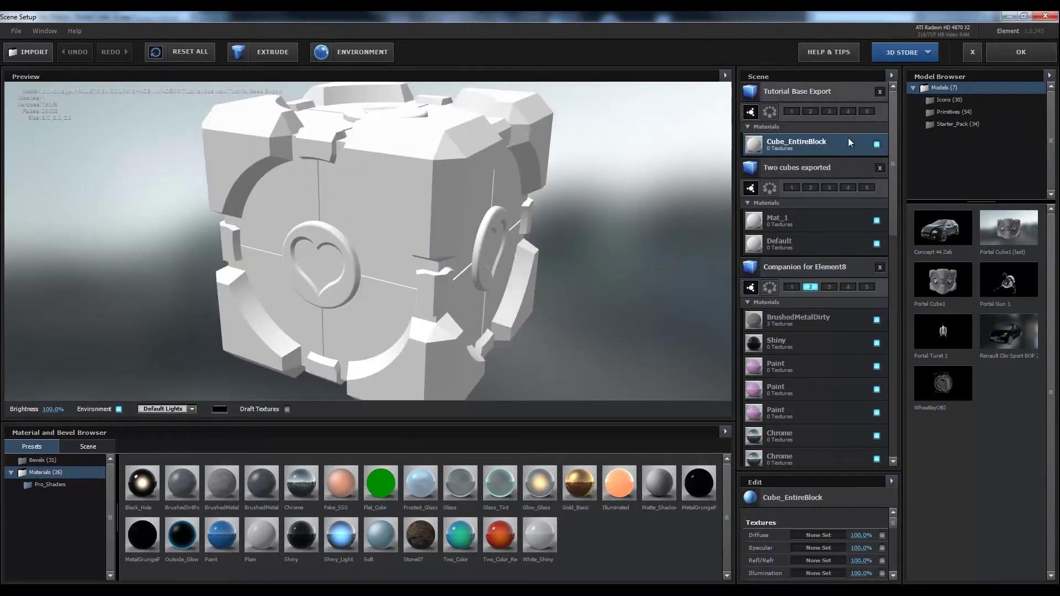
drag(421, 220, 426, 195)
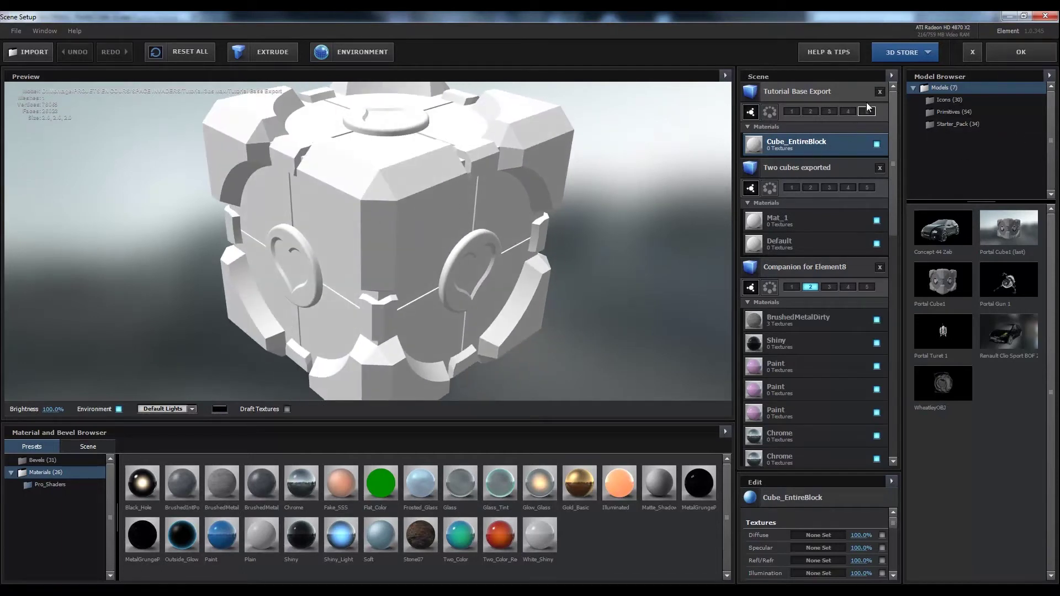
click(972, 56)
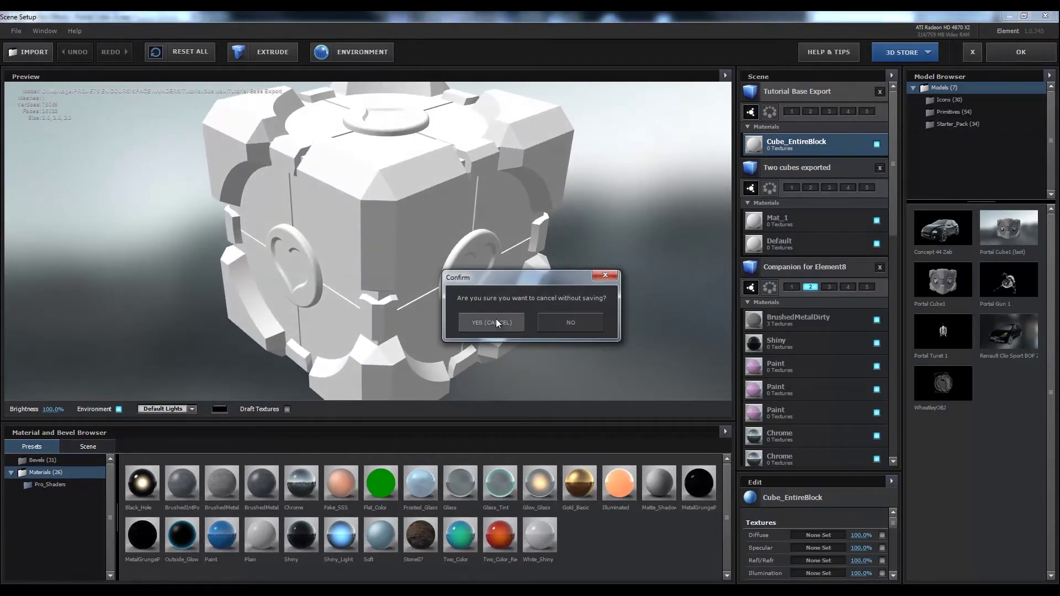
click(495, 320)
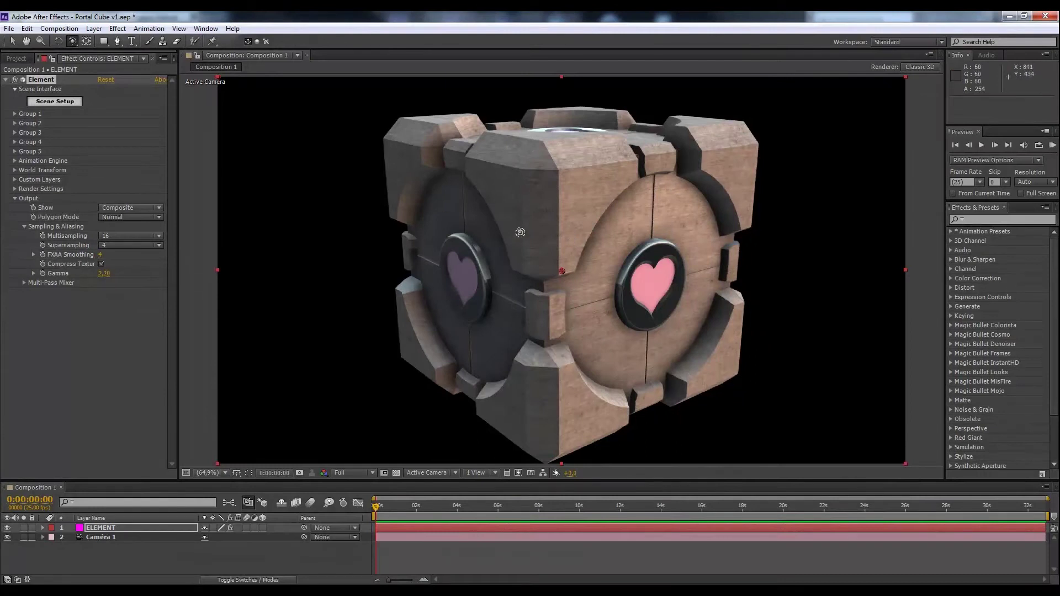
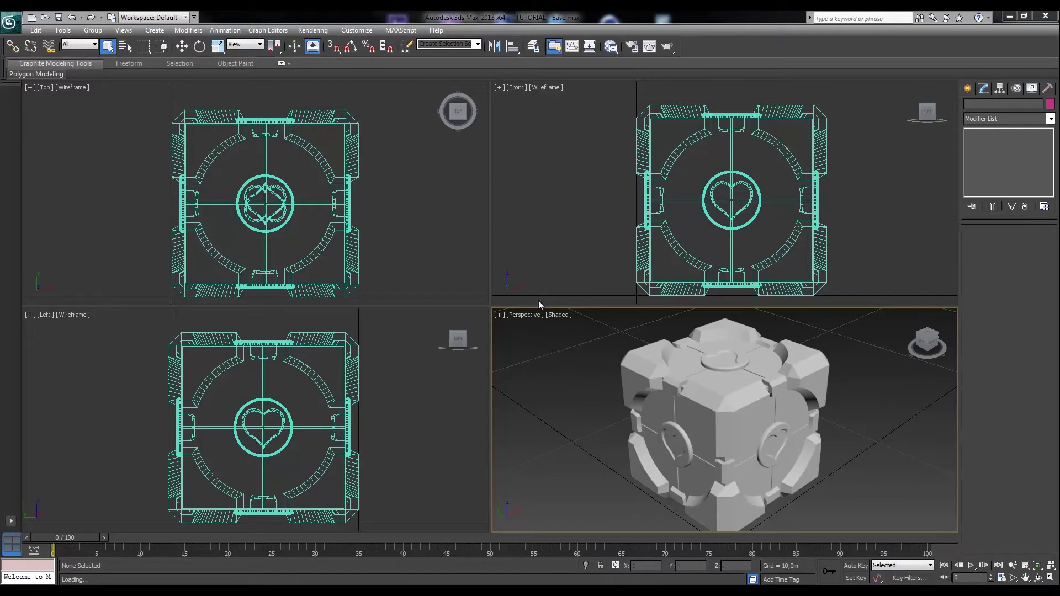
In 3ds Max, select the Group_001 object by name from the scene's object list
click(126, 48)
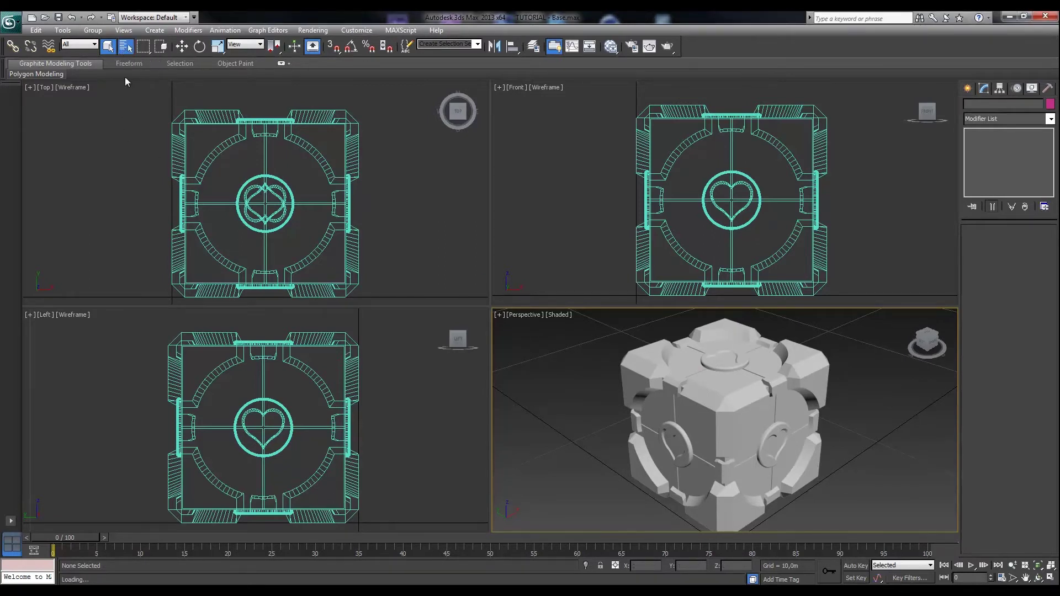
click(91, 192)
double_click(90, 192)
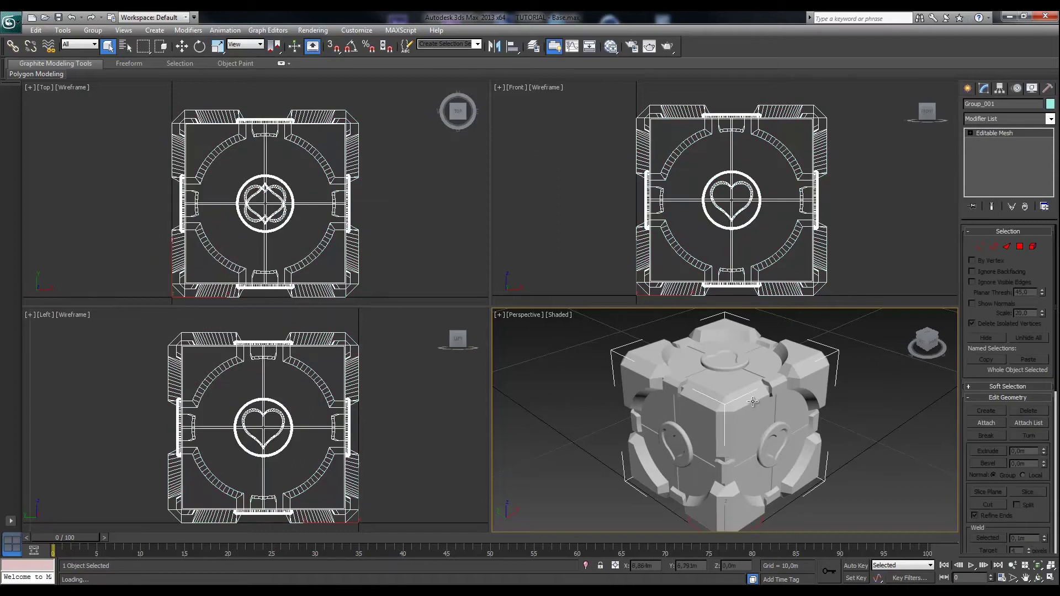
Maximize the Perspective viewport facing one of the cube's heart emblems and convert the cube to Editable Mesh
click(497, 316)
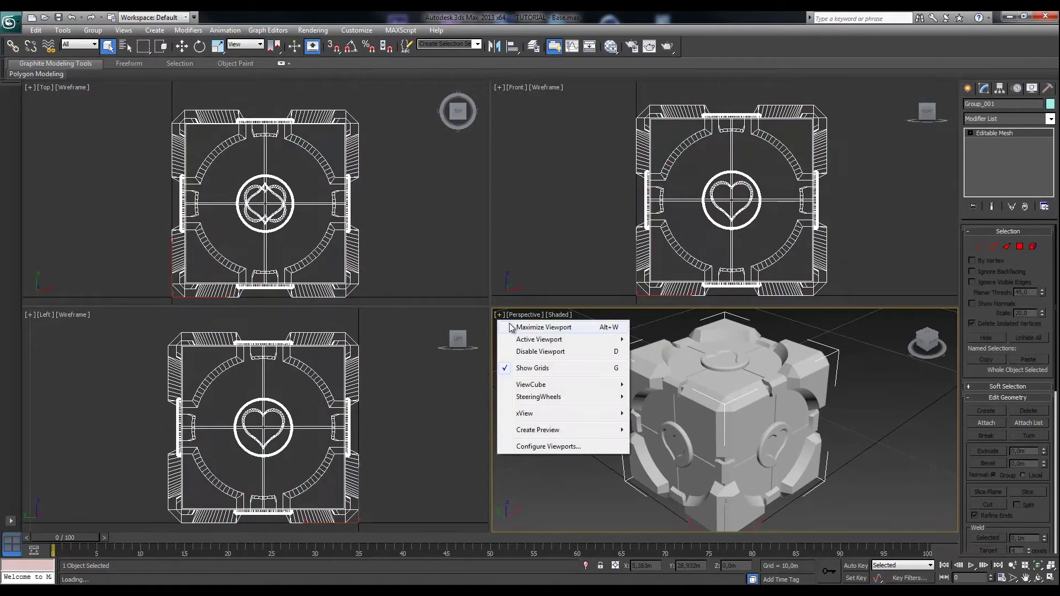
click(510, 327)
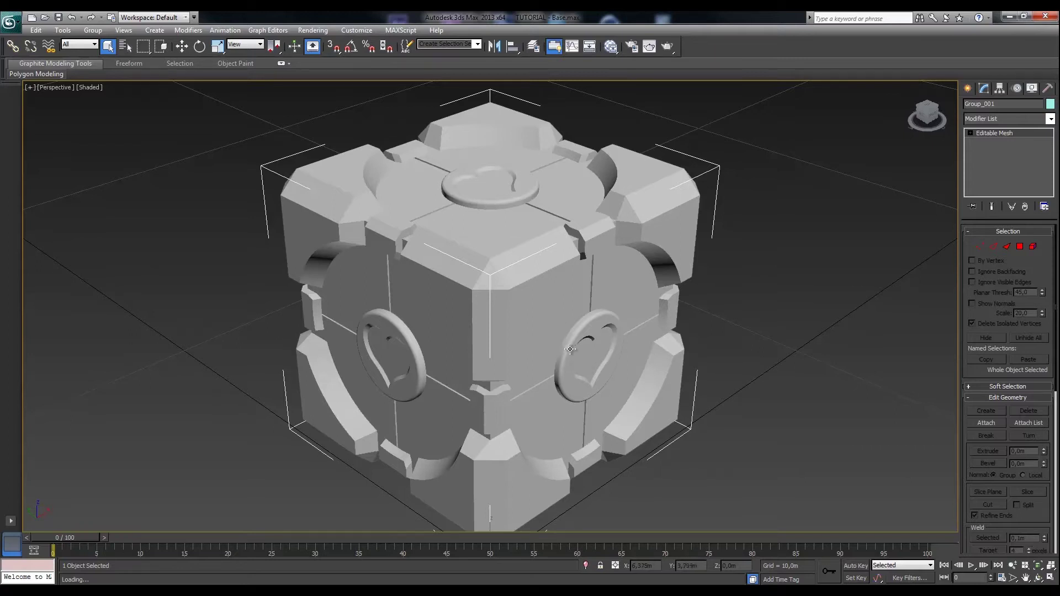
click(1038, 577)
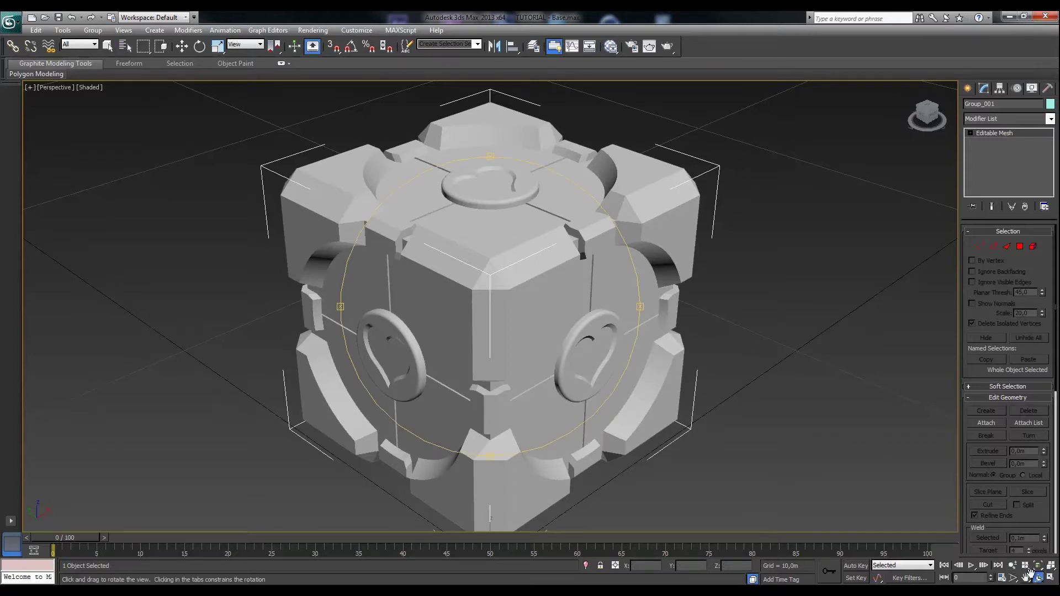
drag(581, 364, 527, 330)
scroll(508, 319, up, 5)
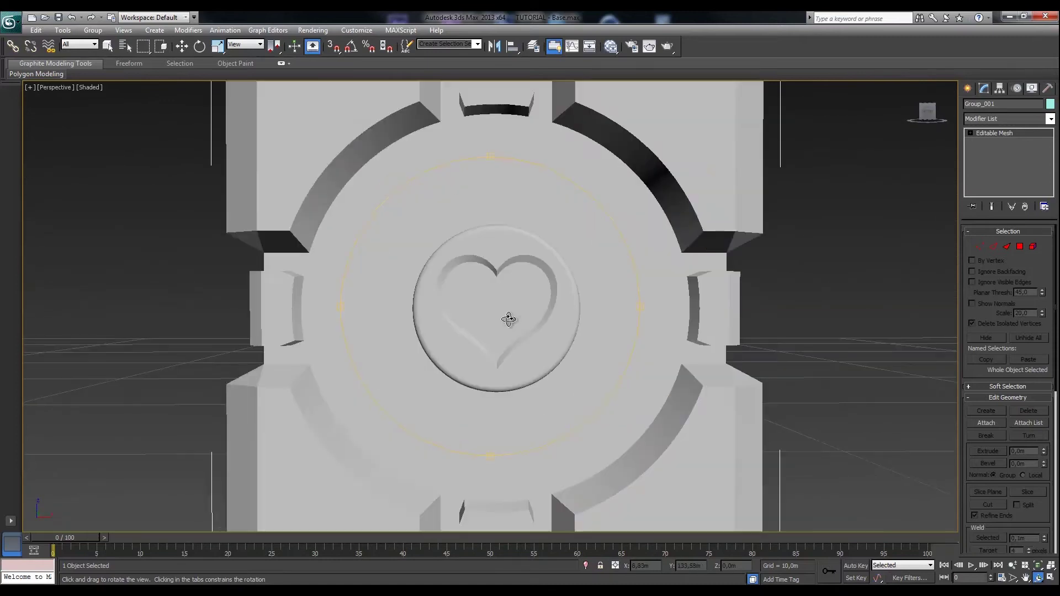
key(Escape)
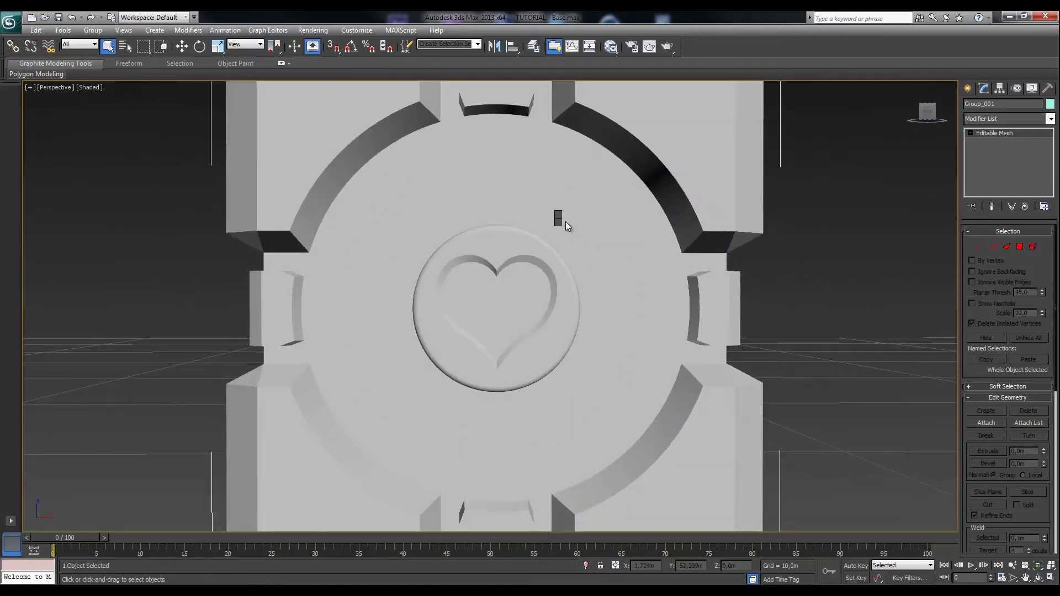
right_click(565, 221)
mouse_move(586, 324)
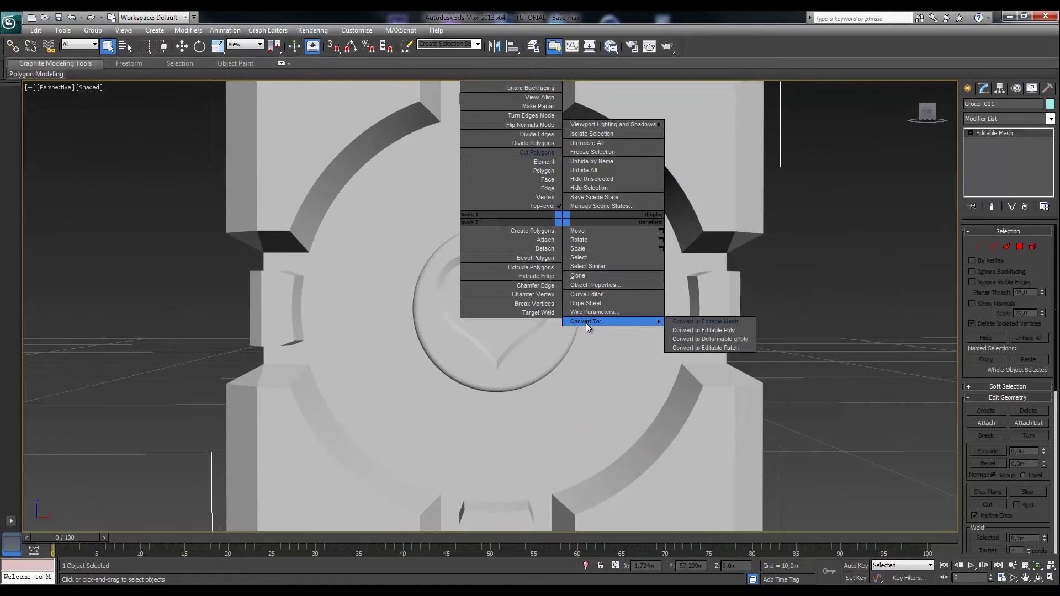
click(689, 322)
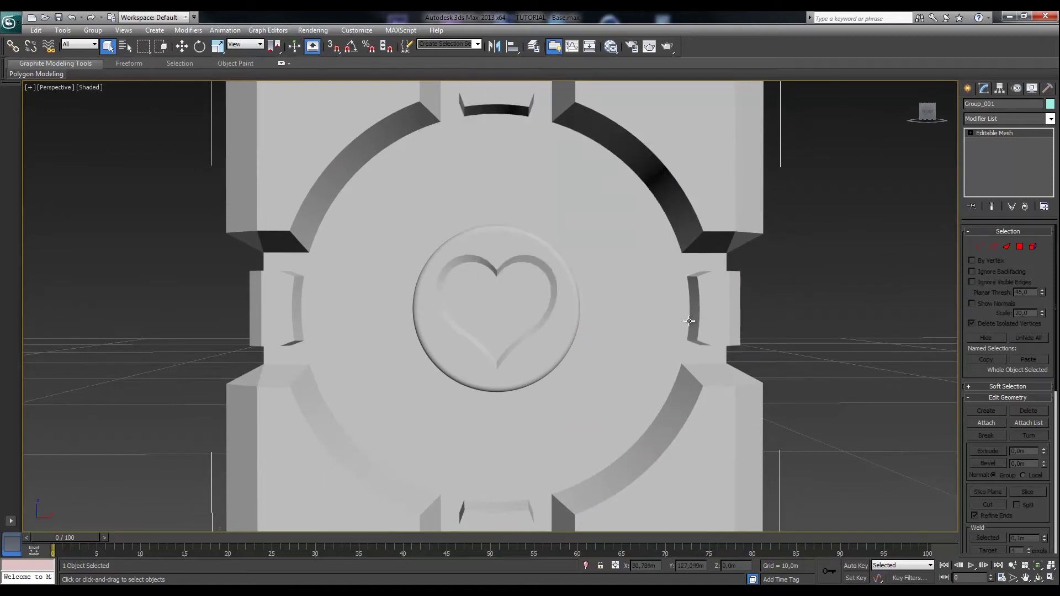
Select the inner heart polygon of the front emblem and detach it as a separate object named Heart_Inner1
click(1020, 247)
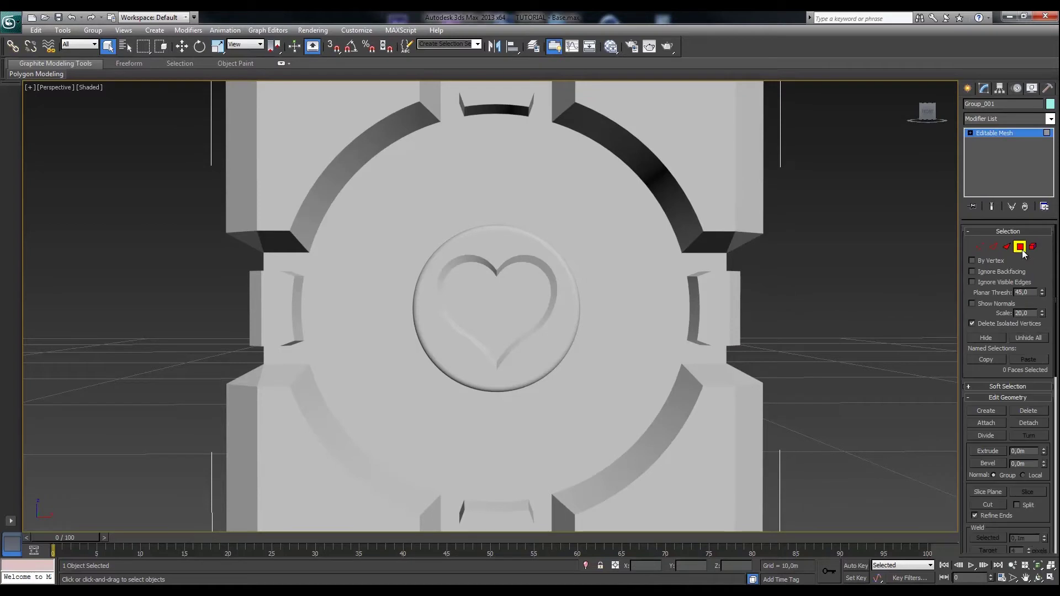
click(498, 300)
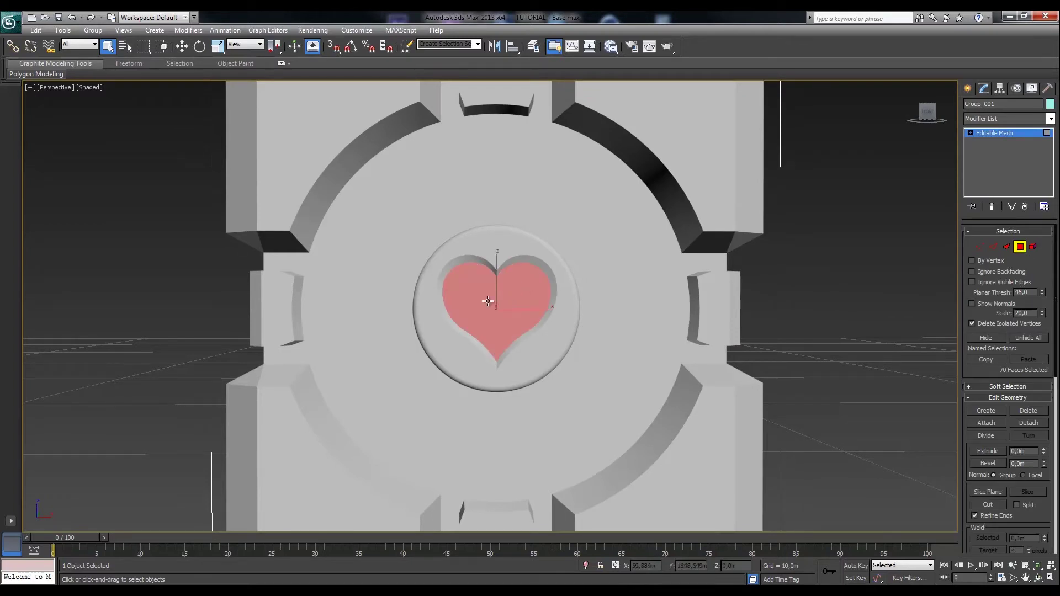
right_click(475, 293)
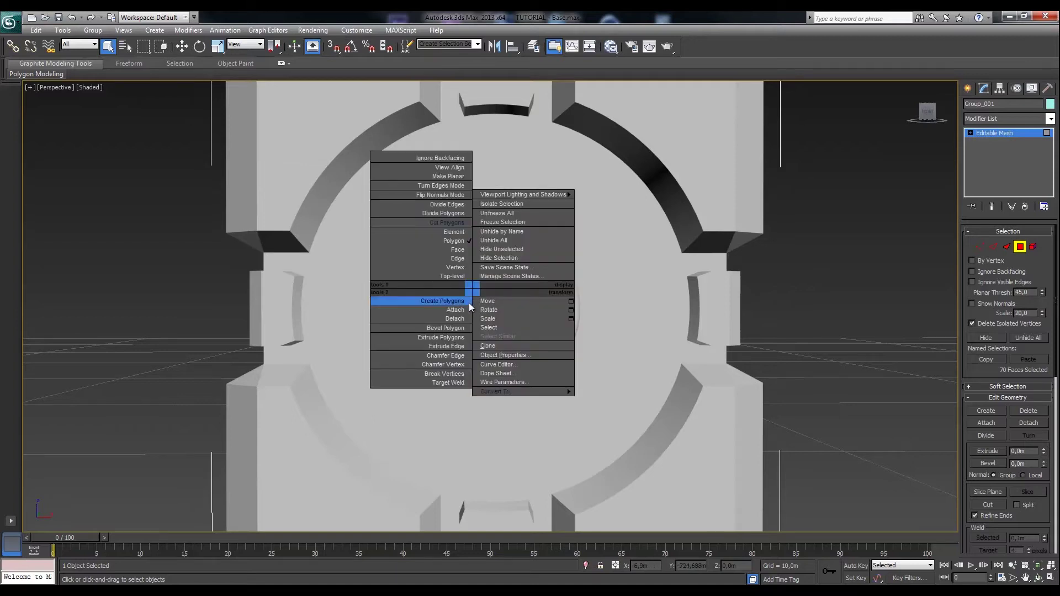
click(459, 319)
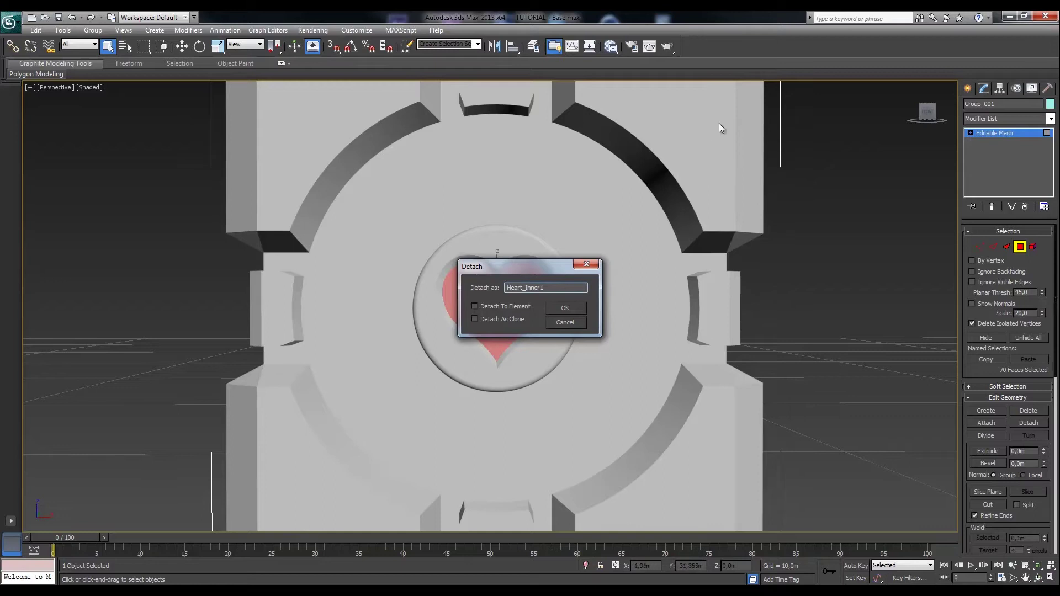
drag(531, 268, 509, 279)
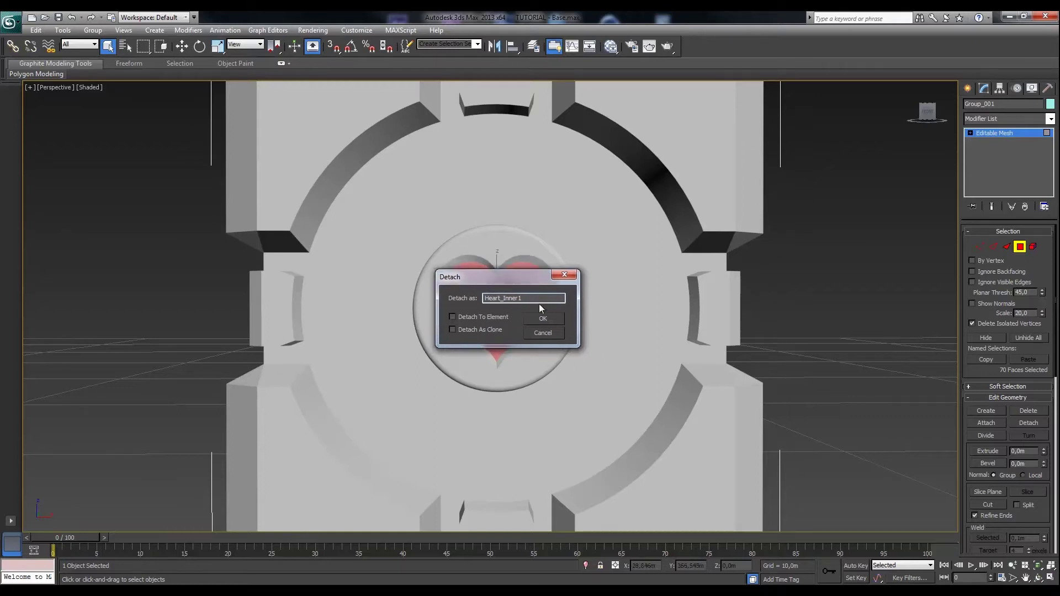
click(544, 323)
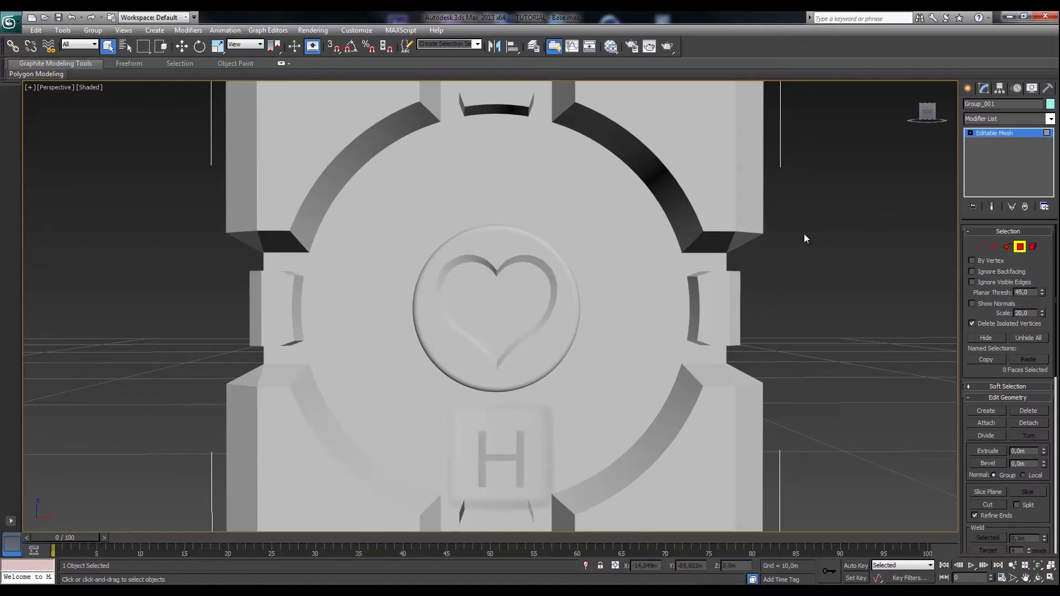
Select the detached Heart_Inner1 object by name from the scene's object list
key(h)
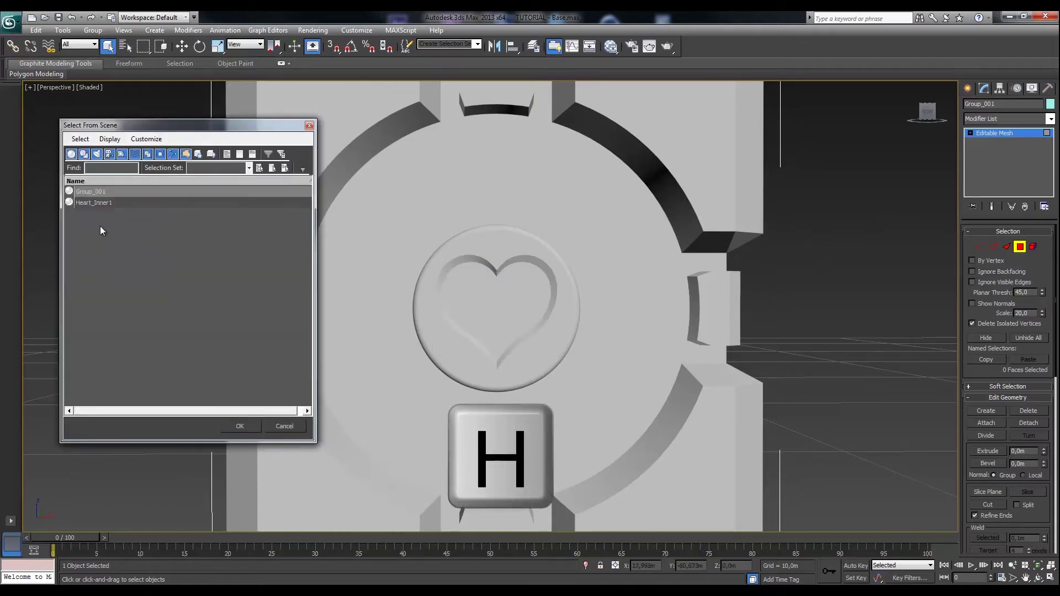
drag(89, 127, 157, 142)
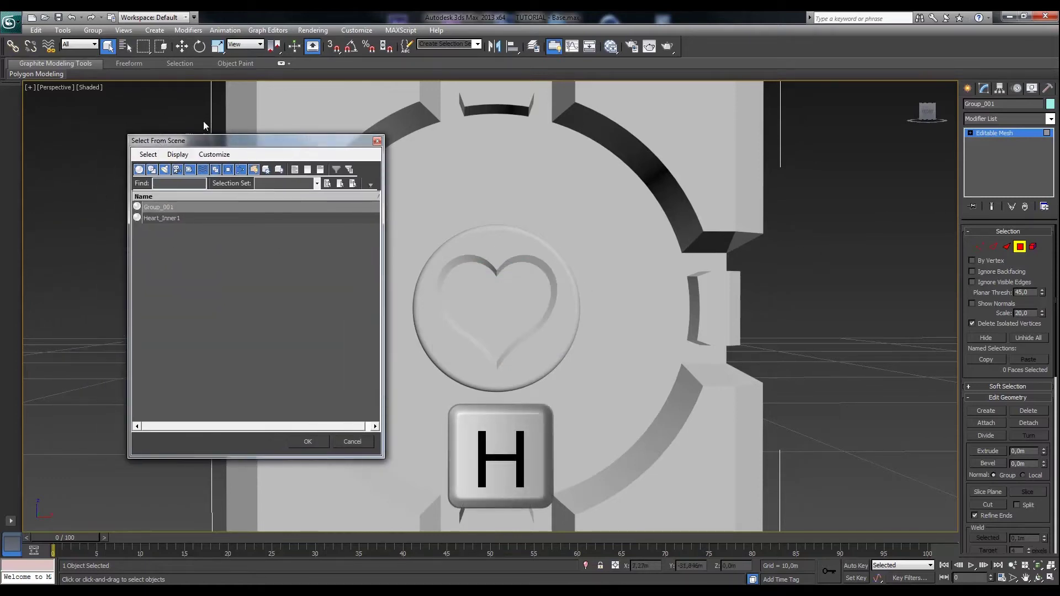
click(162, 217)
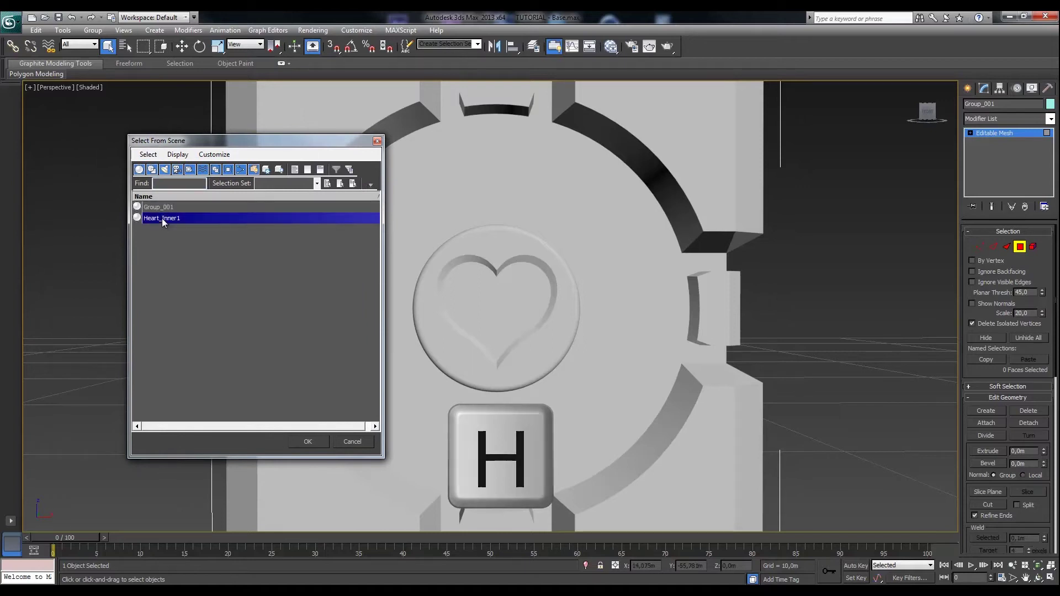
key(Return)
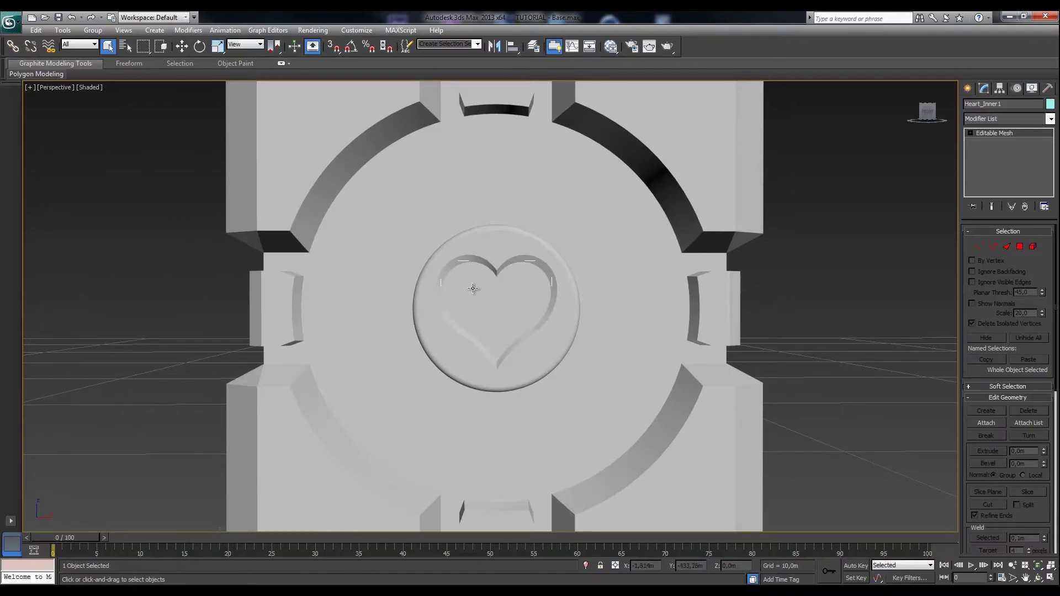
Open the Slate Material Editor and check which materials are assigned to the scene's objects
click(610, 47)
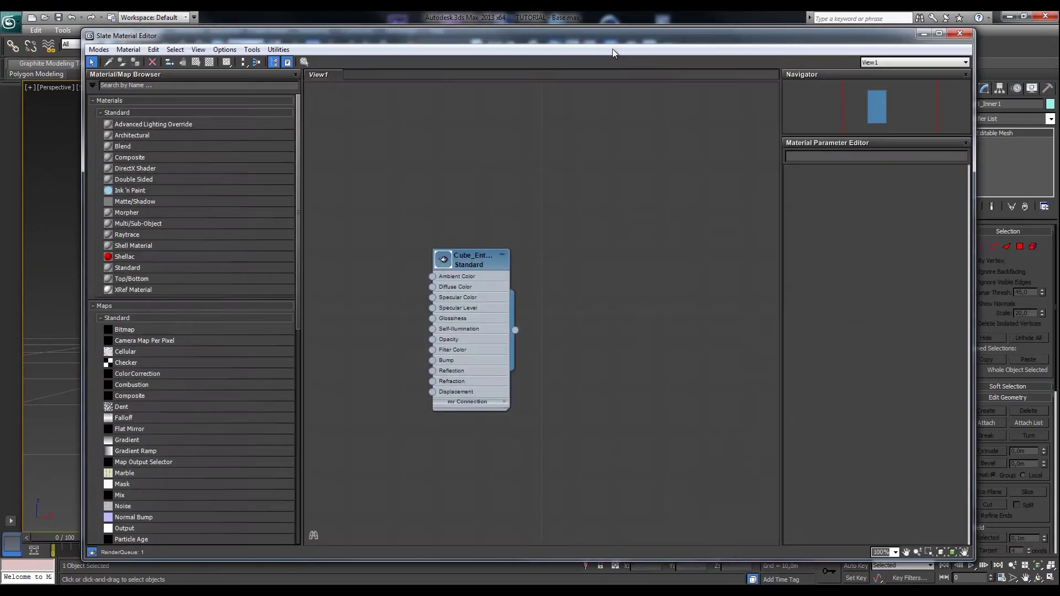
drag(299, 138, 292, 375)
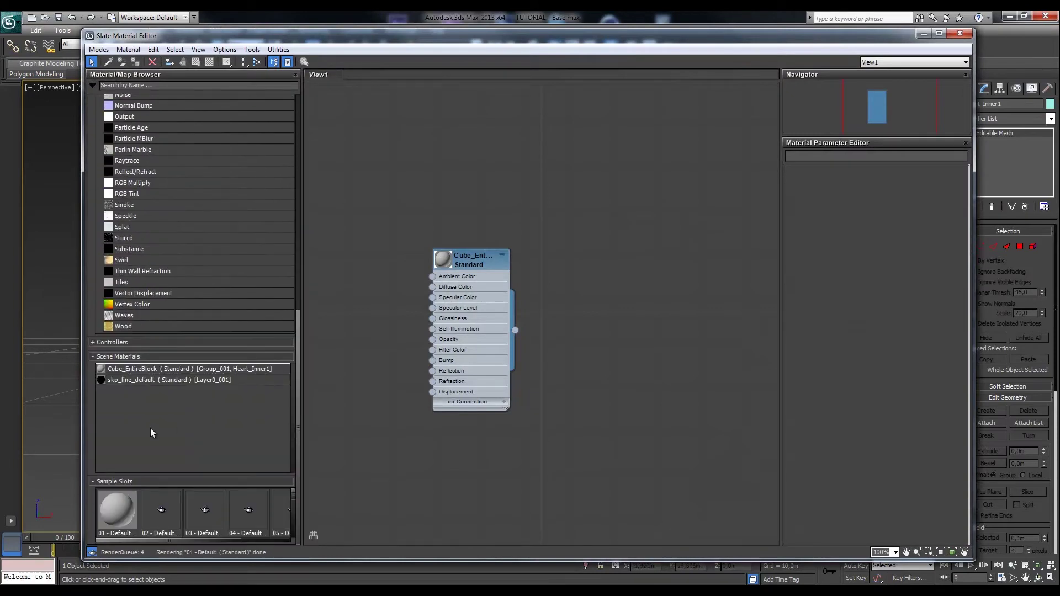
click(119, 373)
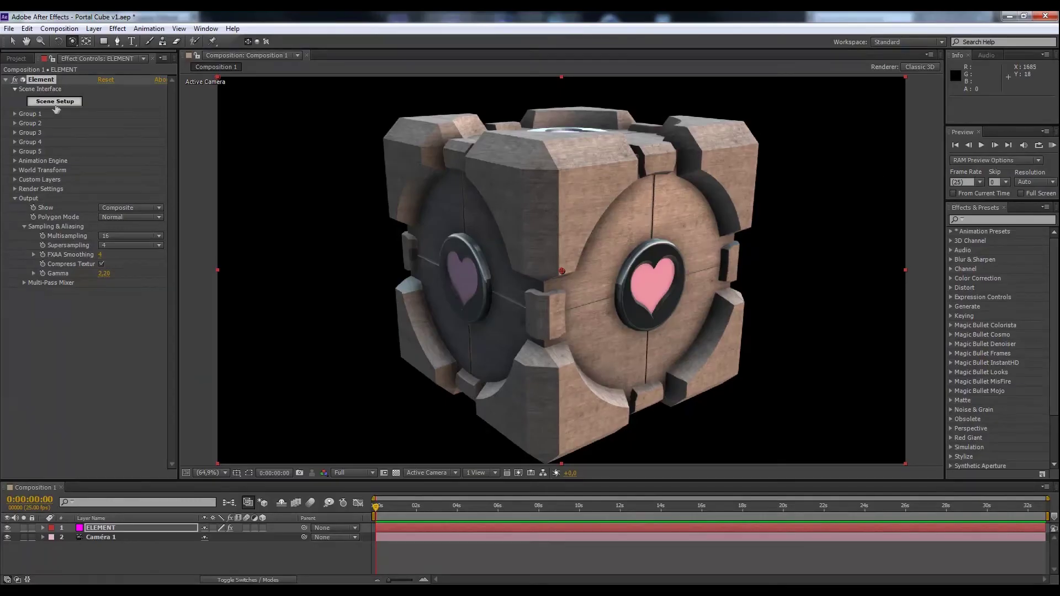
Switch to After Effects and examine the materials of the Tutorial Base Export model in Element's Scene Setup
click(55, 101)
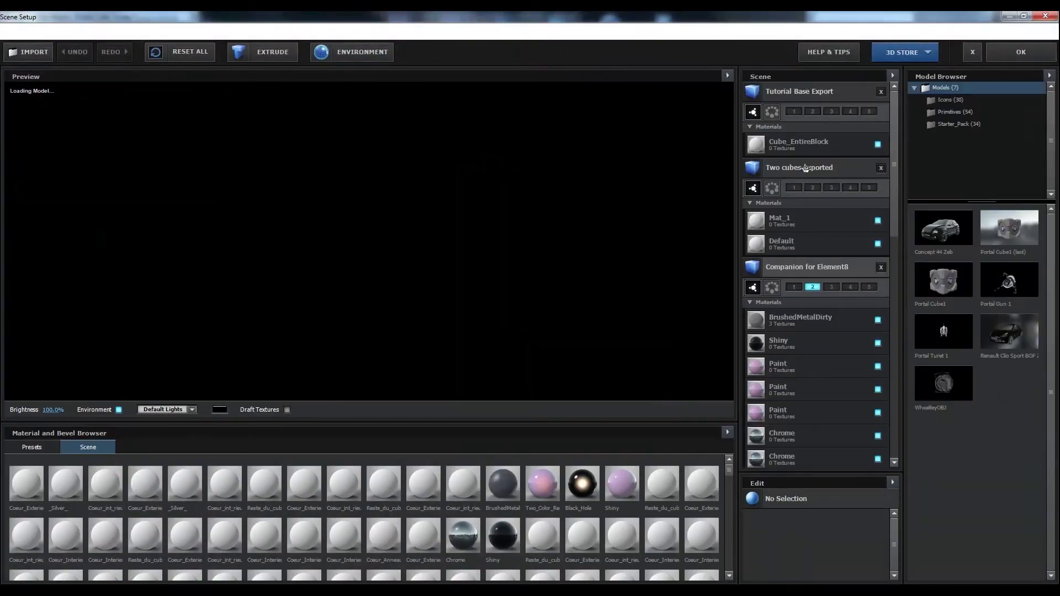
scroll(803, 166, down, 10)
drag(896, 287, 894, 115)
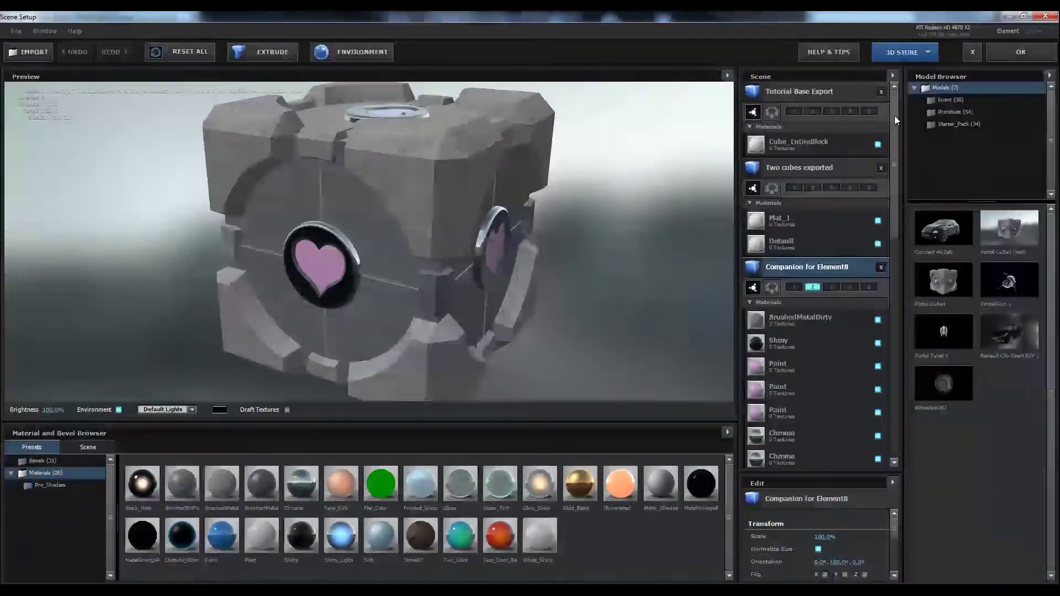
click(822, 89)
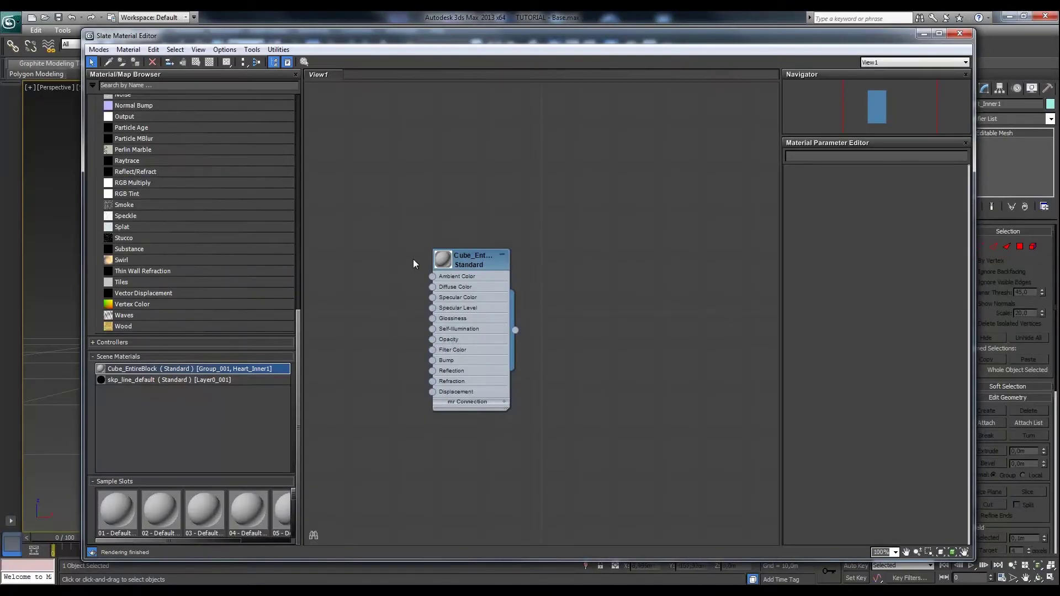
Back in 3ds Max, remove the Cube_EntireBlock material node from the Slate Material Editor's node view
mouse_move(528, 36)
mouse_down()
mouse_move(640, 536)
mouse_move(629, 351)
mouse_move(537, 25)
mouse_move(537, 41)
mouse_up()
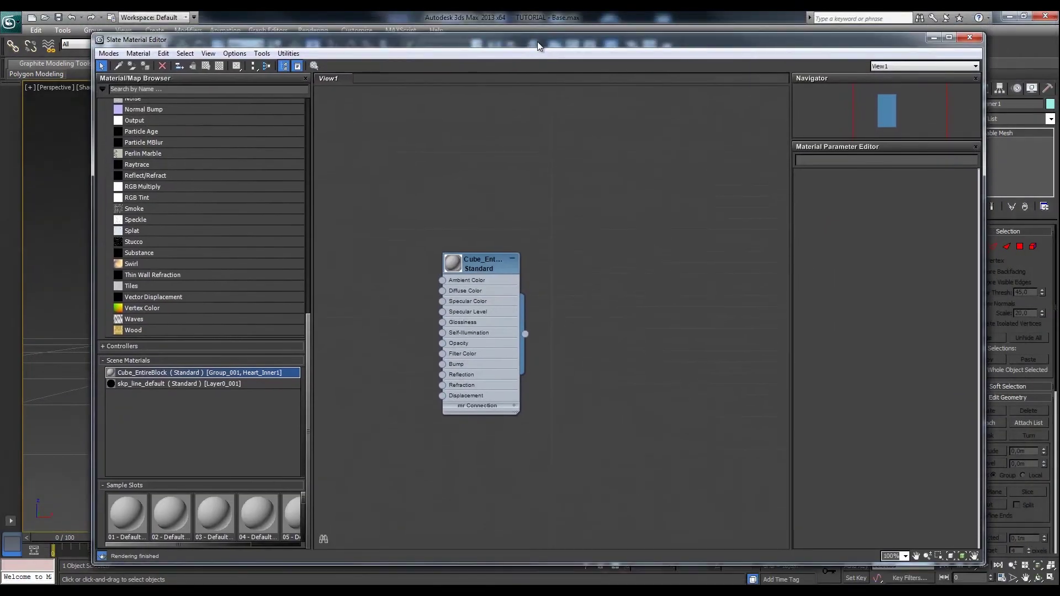
drag(409, 223, 601, 486)
key(Delete)
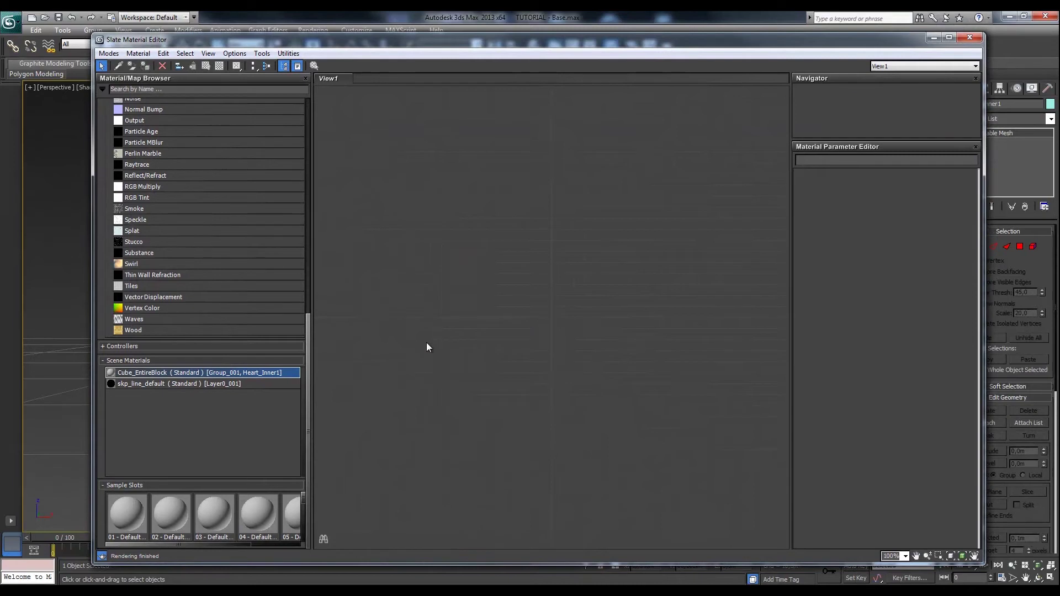
Add a new Standard material to the node view and name it Heart_Inner1
click(182, 431)
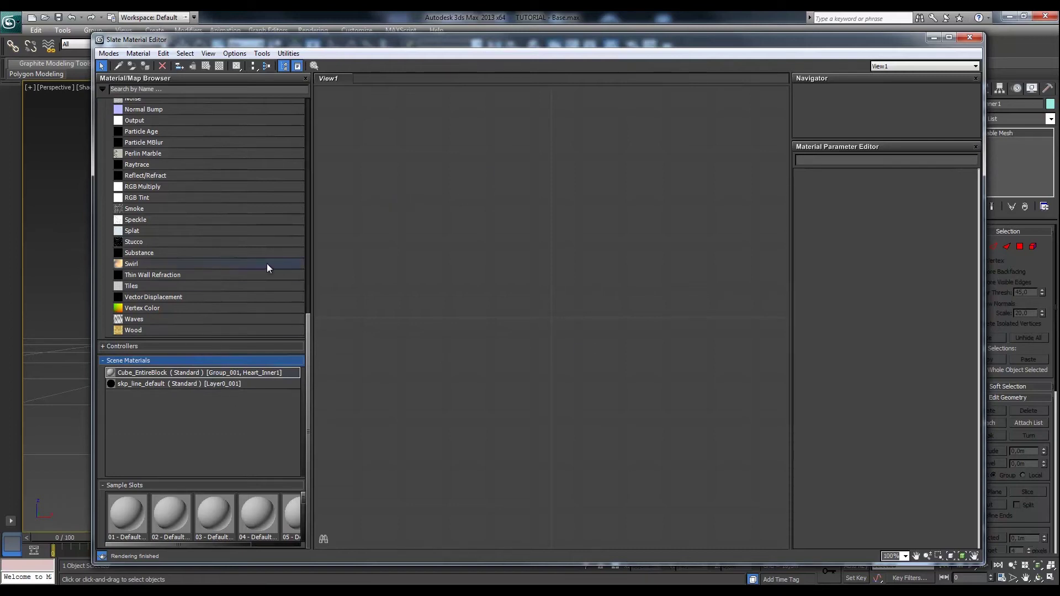
drag(308, 323, 318, 109)
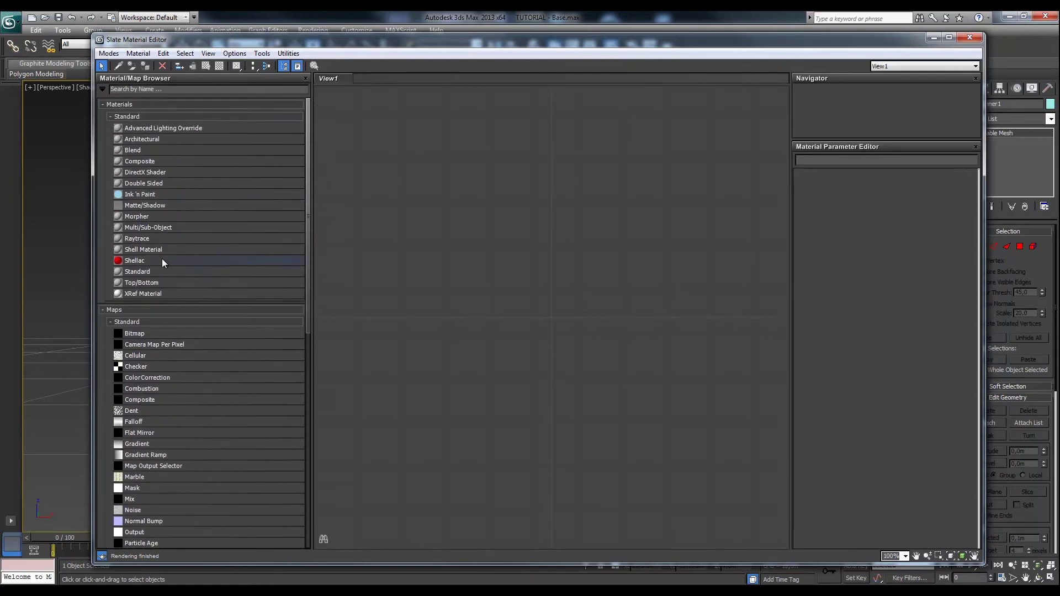
drag(140, 271, 524, 280)
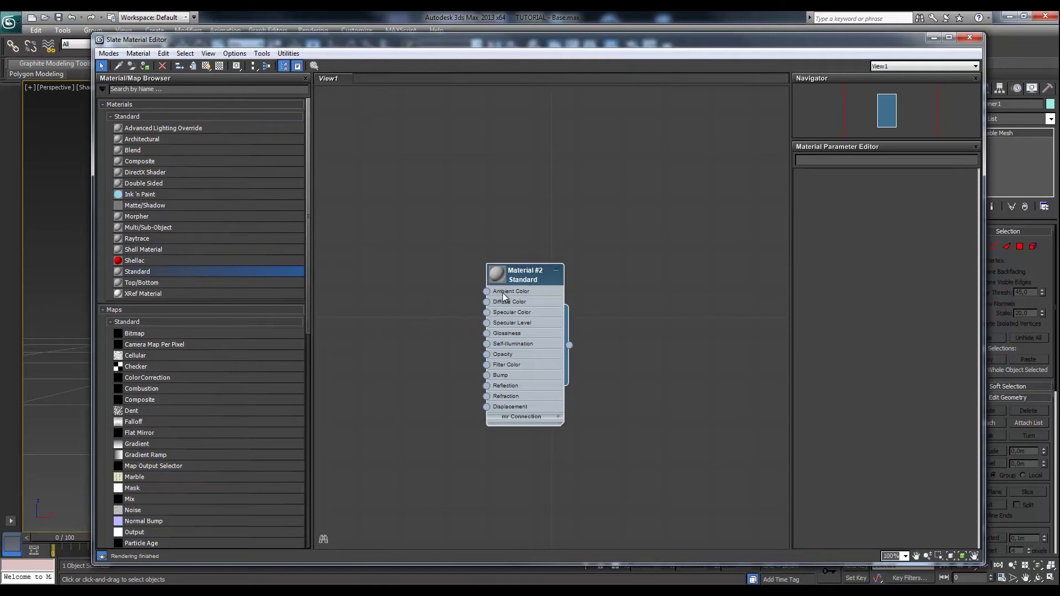
double_click(524, 279)
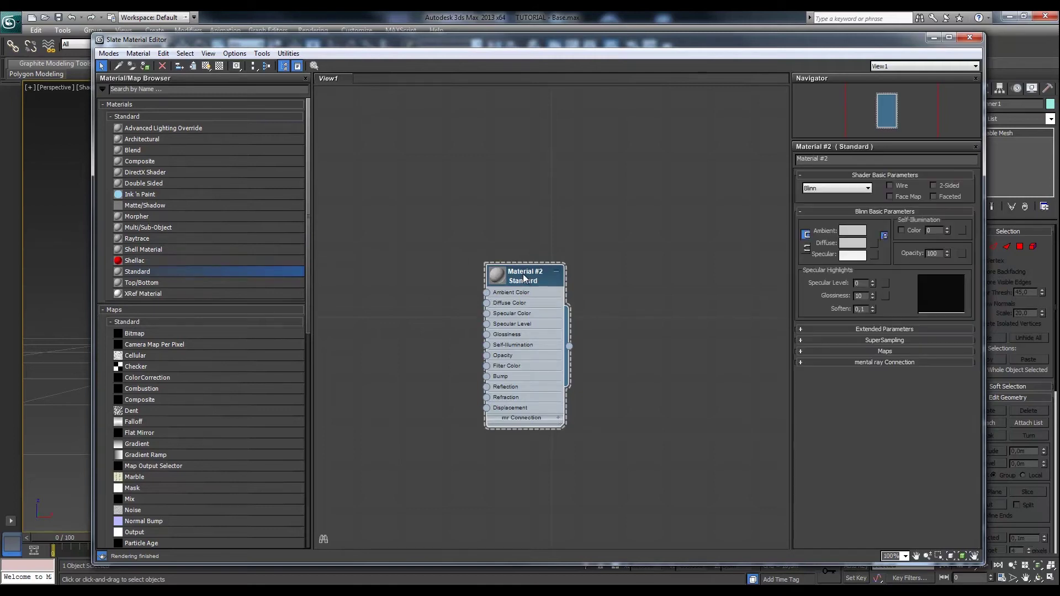
click(834, 159)
text(Heart_Inner1)
key(Return)
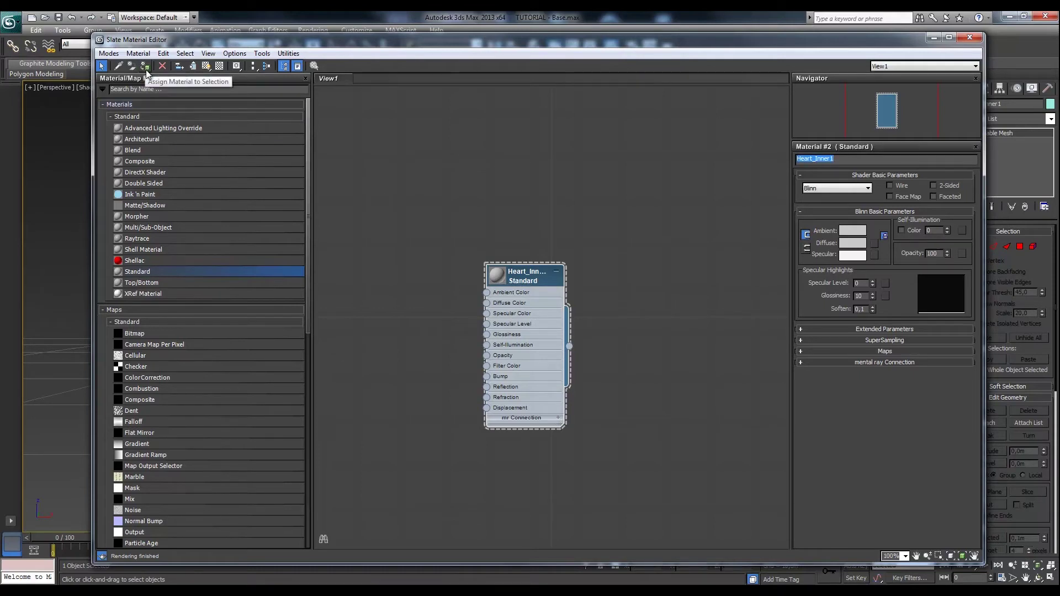
Assign the Heart_Inner1 material to the selected inner heart object and check the assignment among the scene materials
click(145, 67)
click(969, 37)
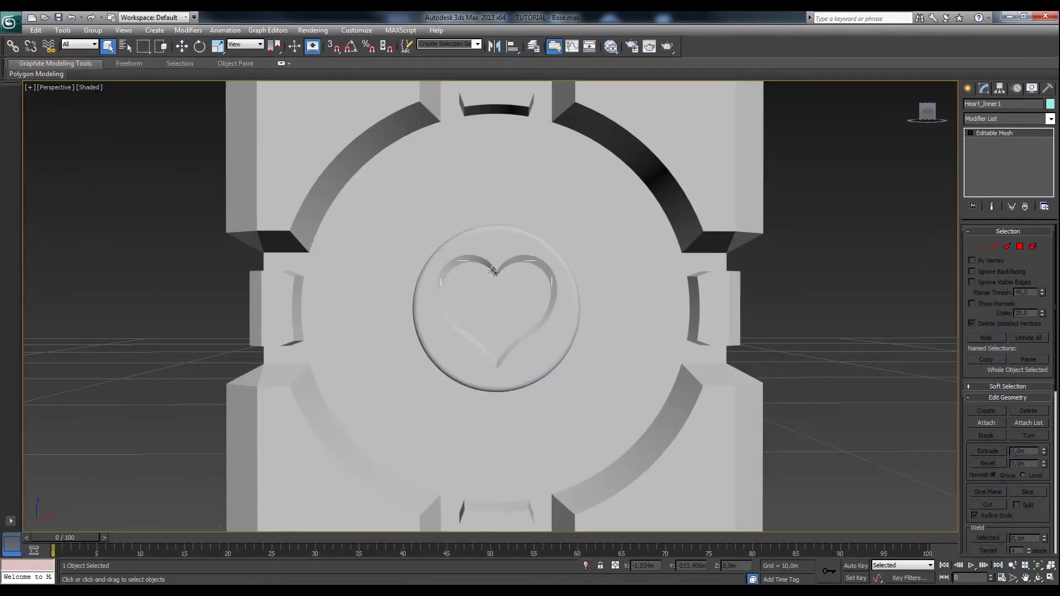
click(617, 46)
drag(309, 267, 309, 477)
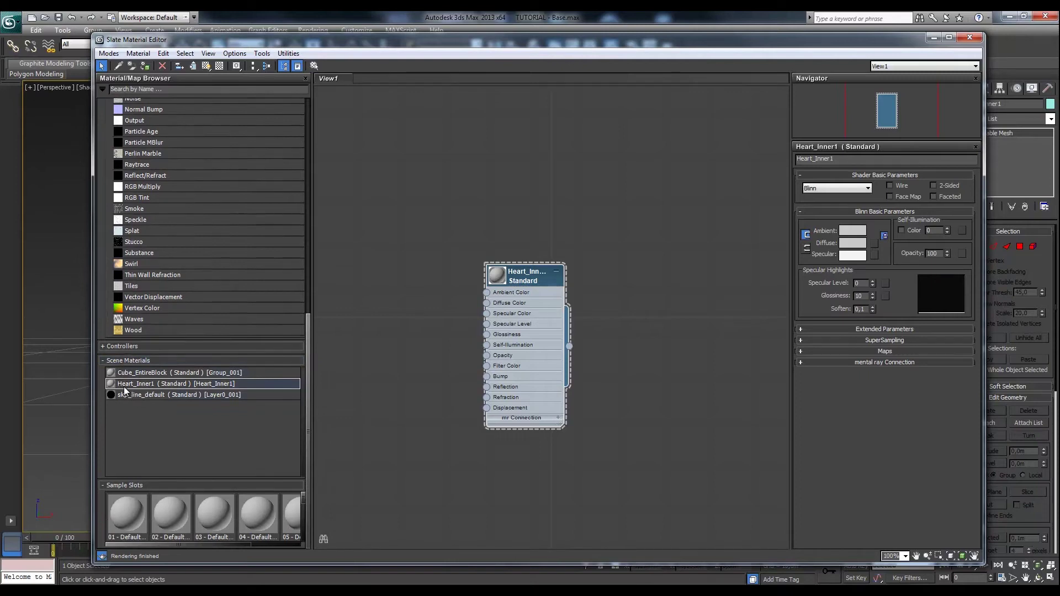
click(969, 37)
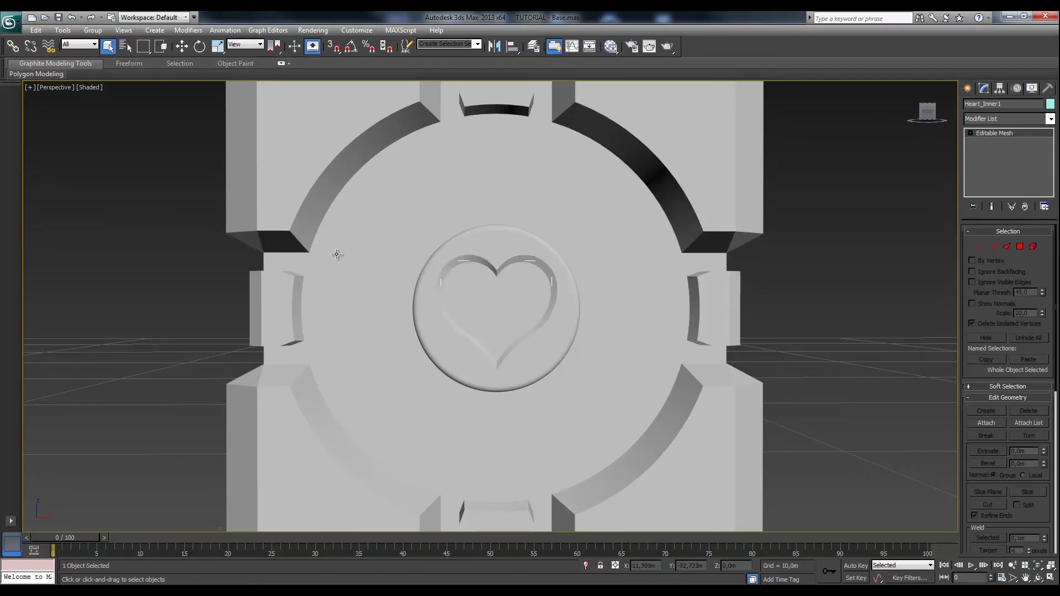
Select the Group_001 object by name from the scene's object list
key(h)
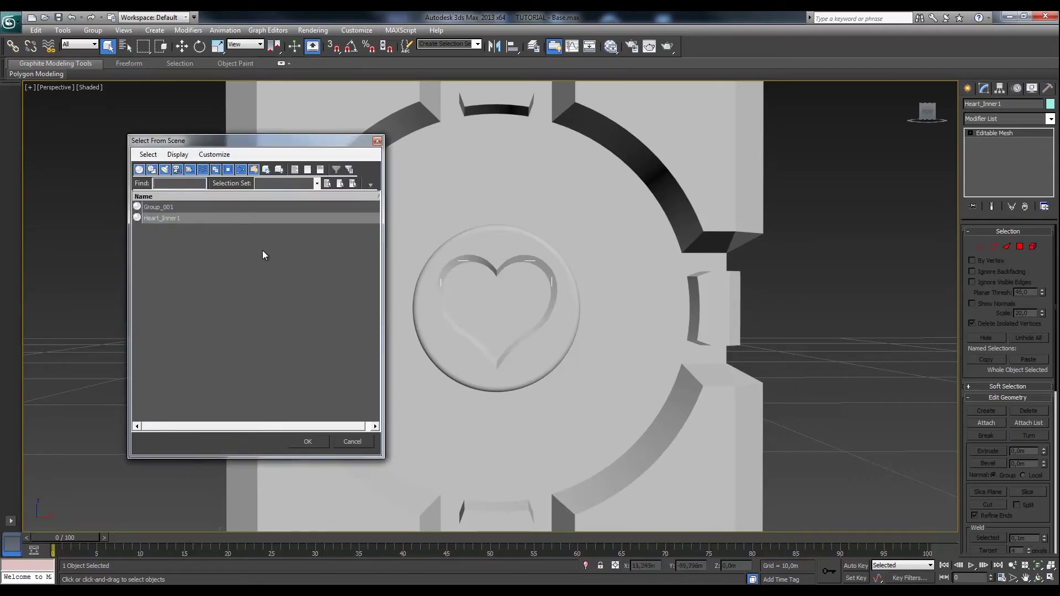
click(164, 208)
double_click(163, 209)
Select the flat ring polygon surrounding the front heart and detach it as a separate object named Heart_Exterior1
key(4)
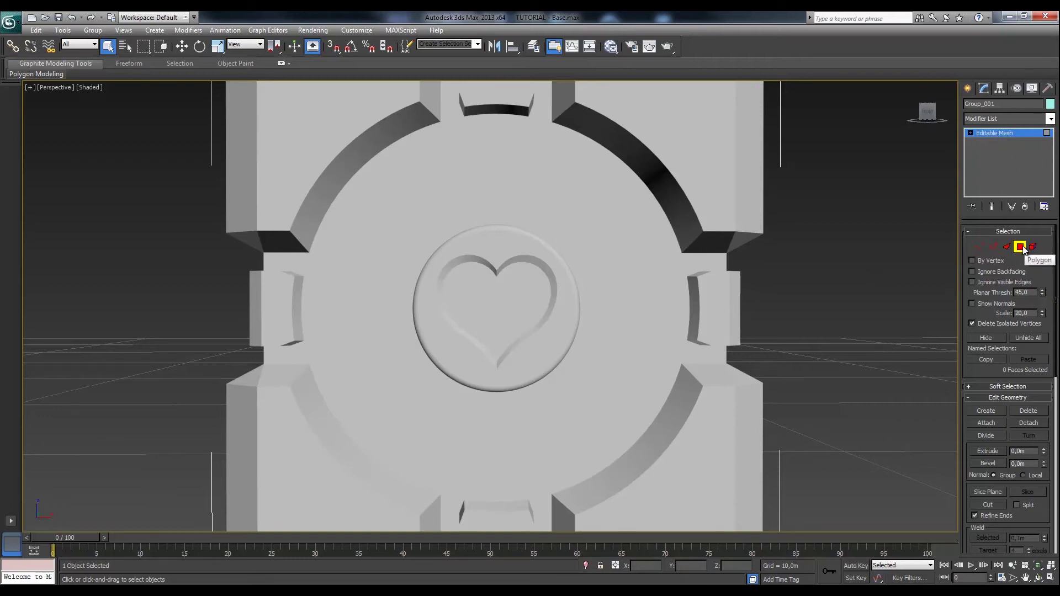
click(493, 247)
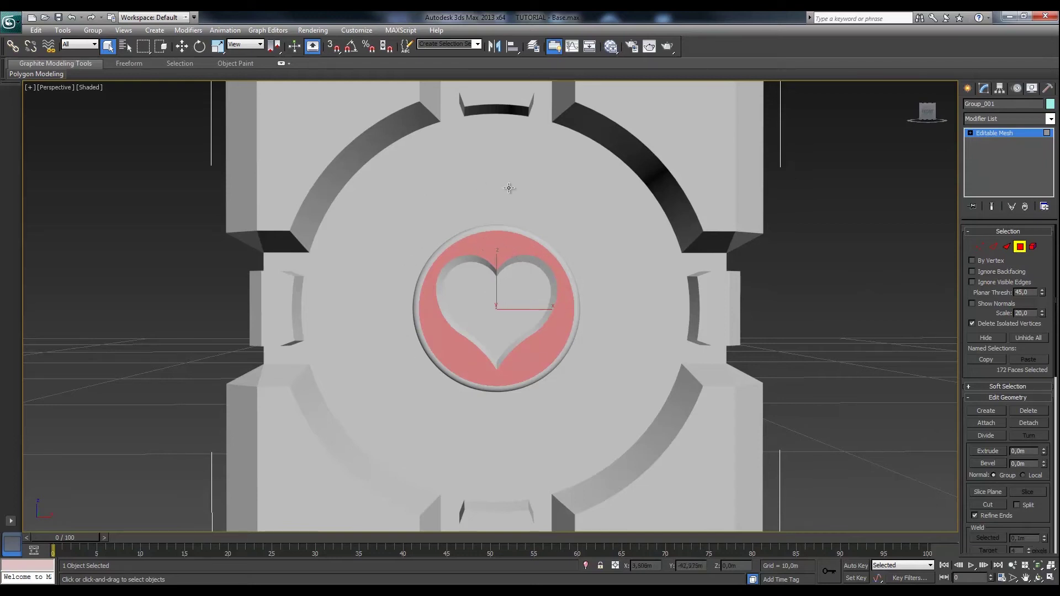
right_click(493, 246)
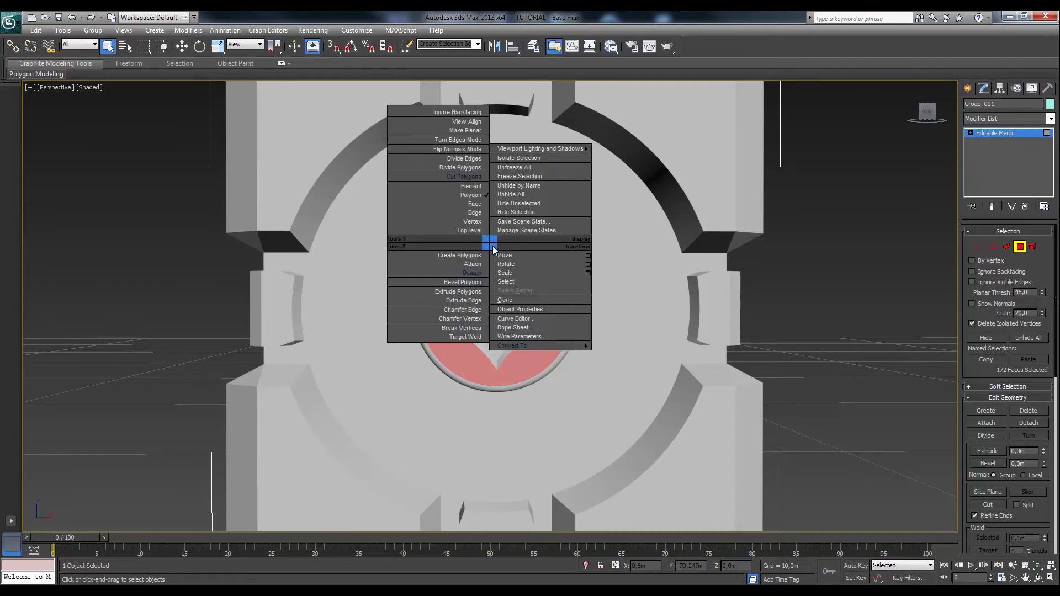
click(465, 273)
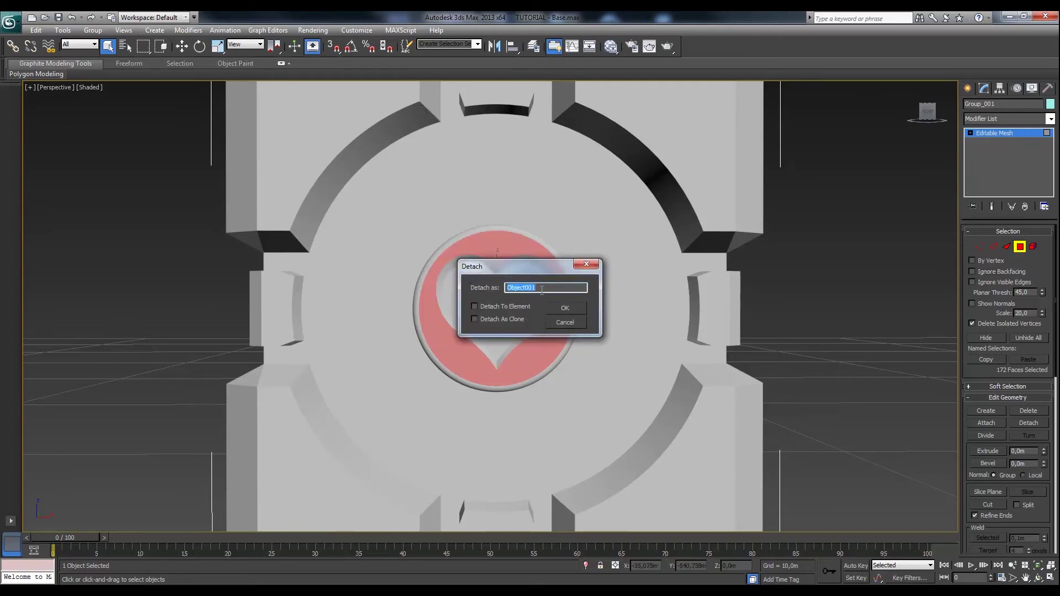
text(Heart_Exterior1)
drag(534, 270, 495, 303)
click(551, 342)
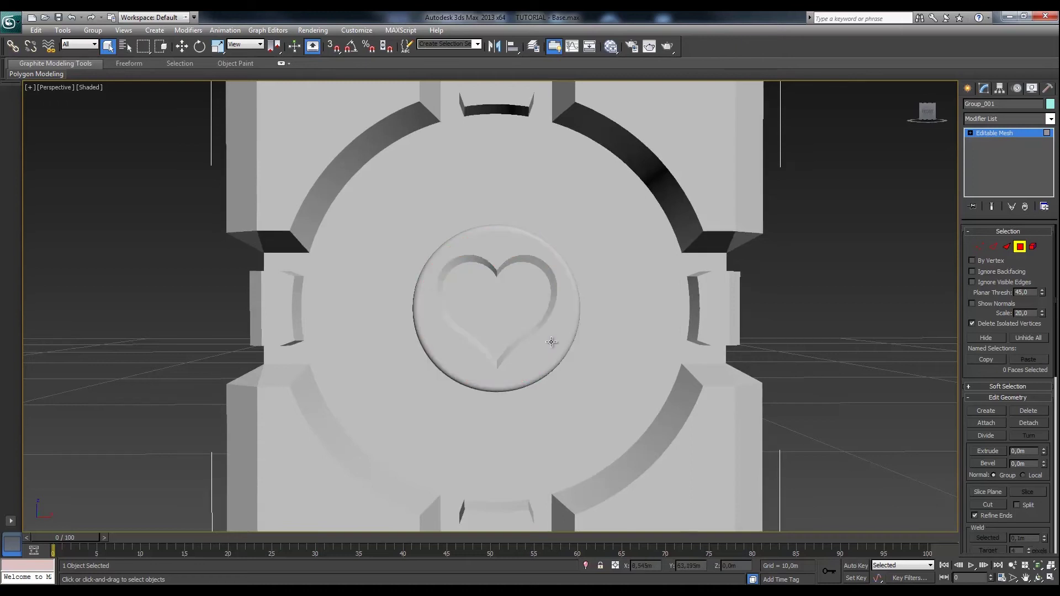
Select the detached Heart_Exterior1 object by name from the scene's object list
key(h)
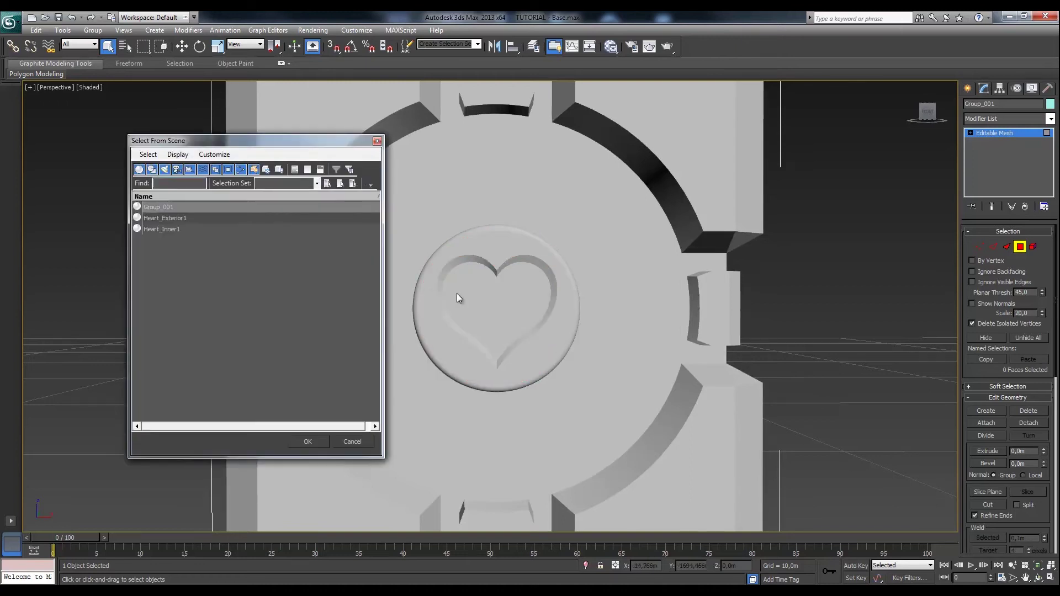
click(163, 218)
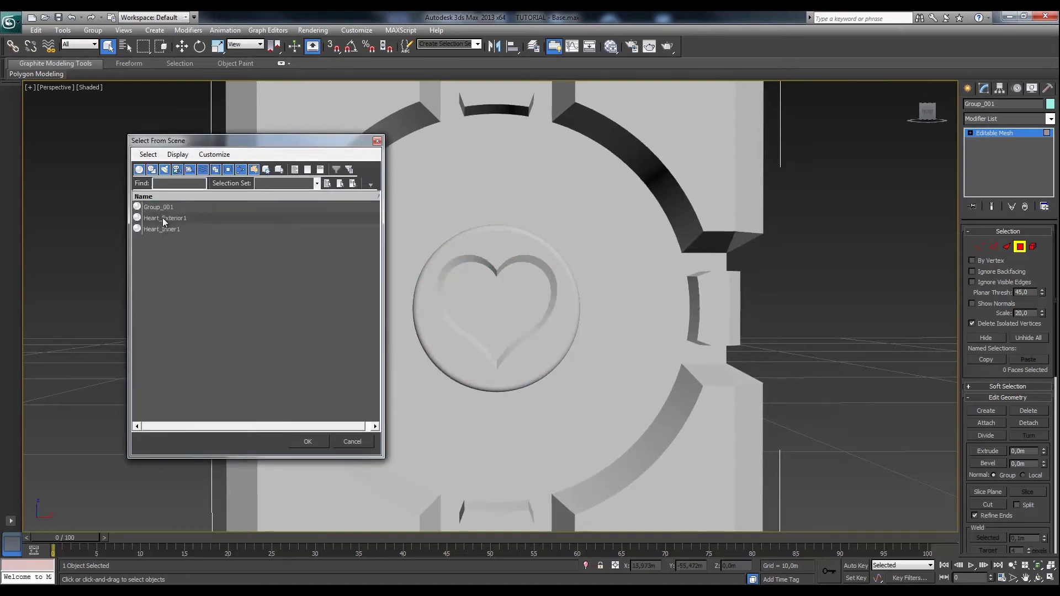
double_click(162, 218)
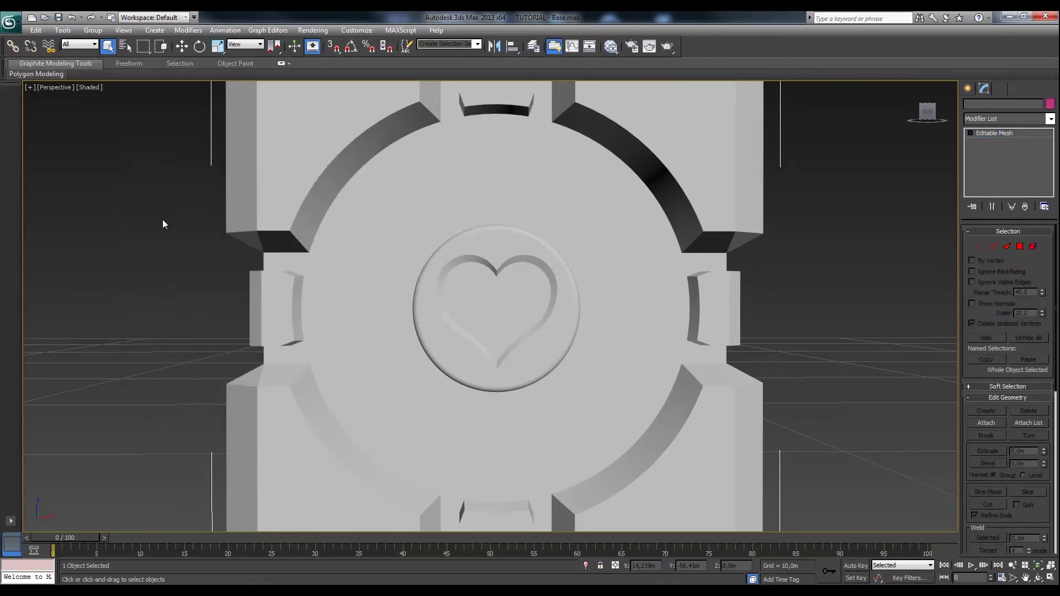
Reopen the Slate Material Editor and remove the Heart_Inner1 material node from the node view
click(611, 47)
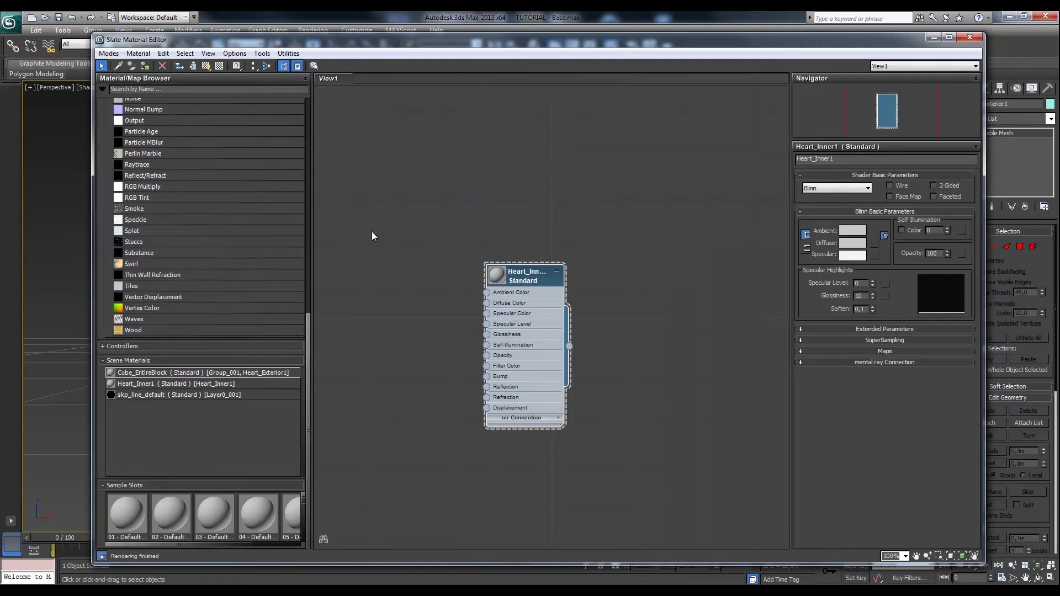
drag(430, 219, 659, 462)
key(Delete)
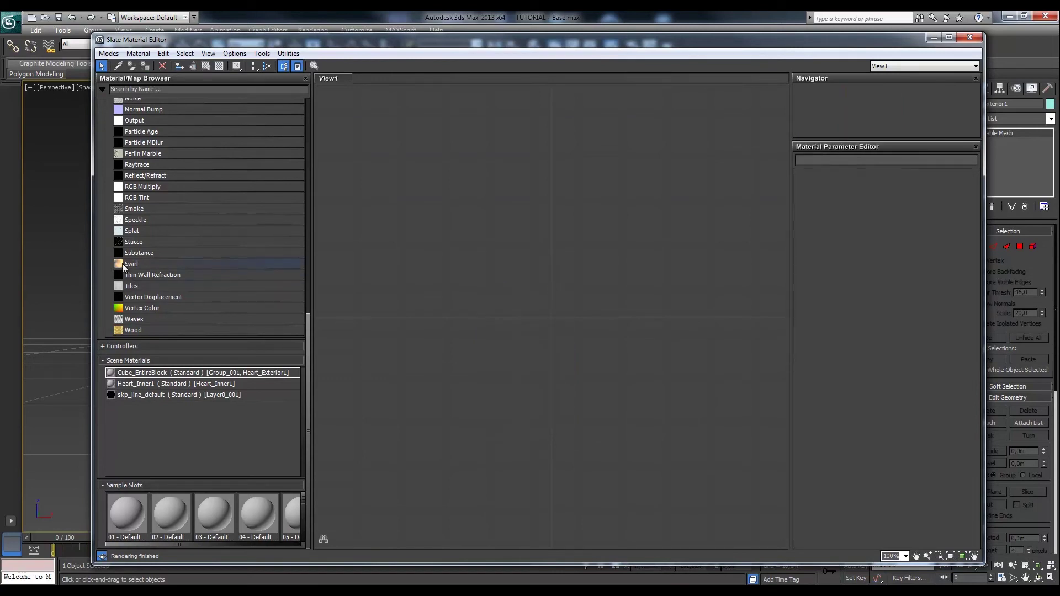
Add another Standard material to the node view and name it Heart_Exterior1
drag(307, 354, 310, 137)
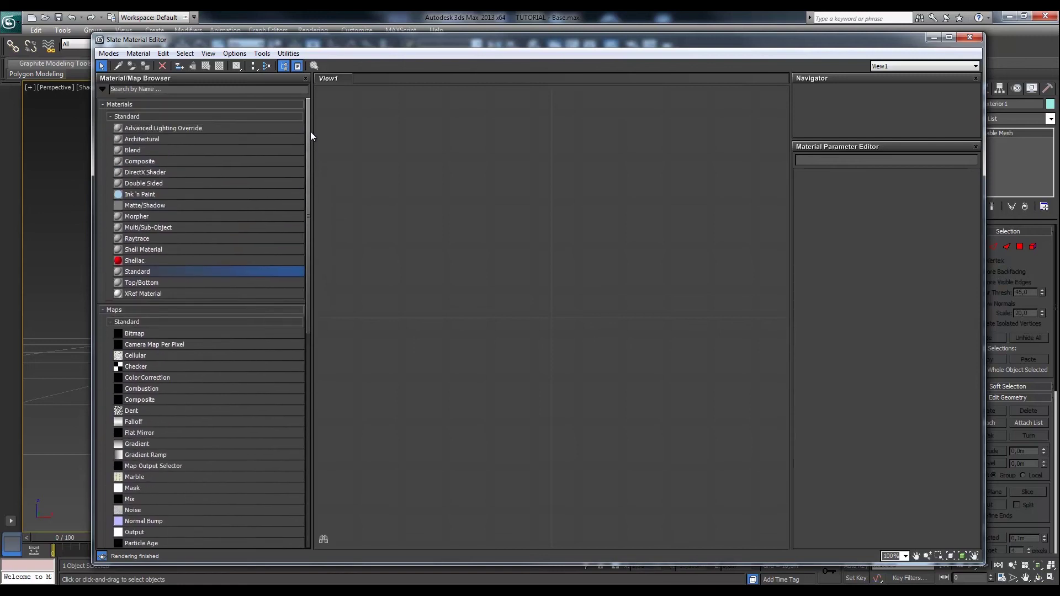
drag(122, 275, 499, 300)
double_click(493, 298)
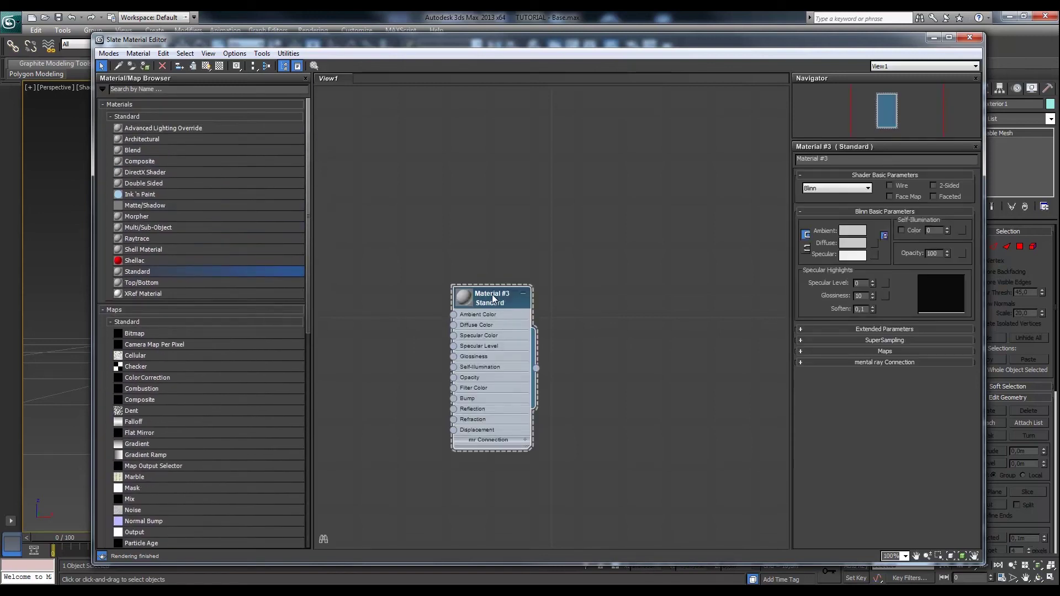
click(838, 159)
text(Heart_Exterior1)
key(Return)
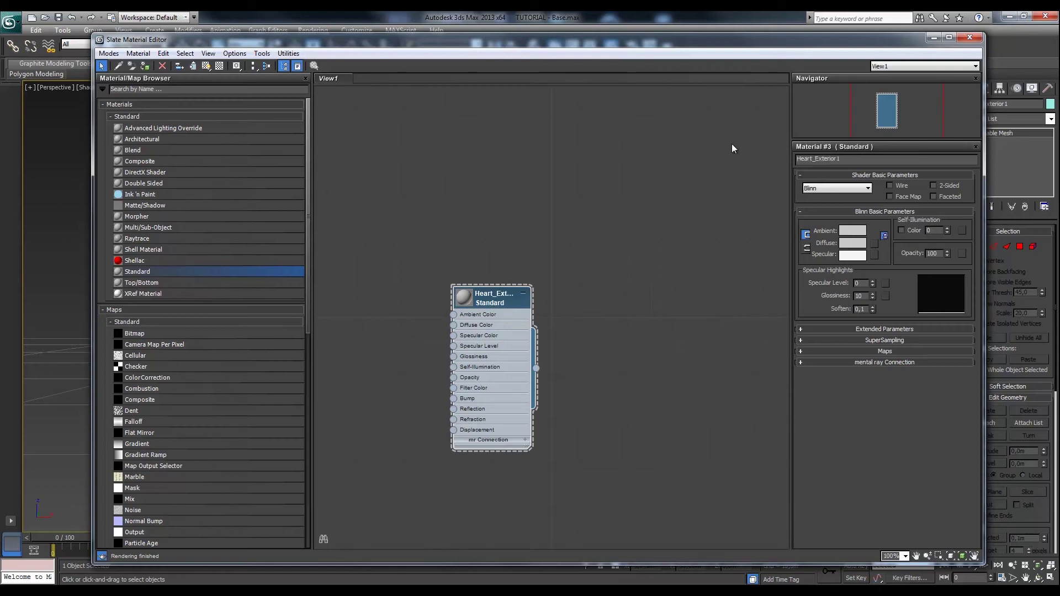
Assign the Heart_Exterior1 material to the selected ring object, check it among the scene materials, and close the Slate Material Editor
click(146, 66)
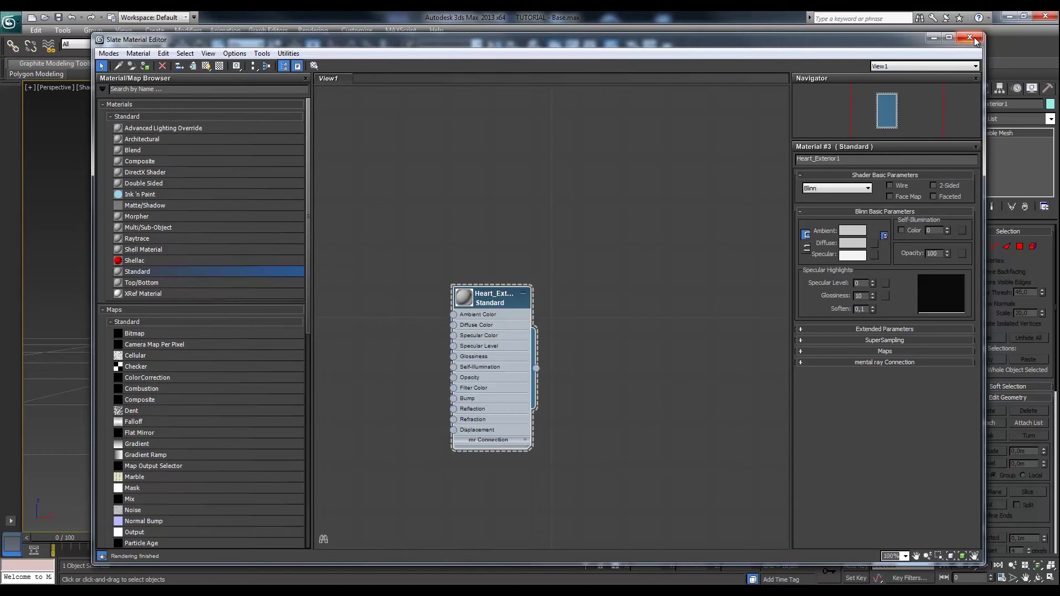
drag(308, 238, 234, 451)
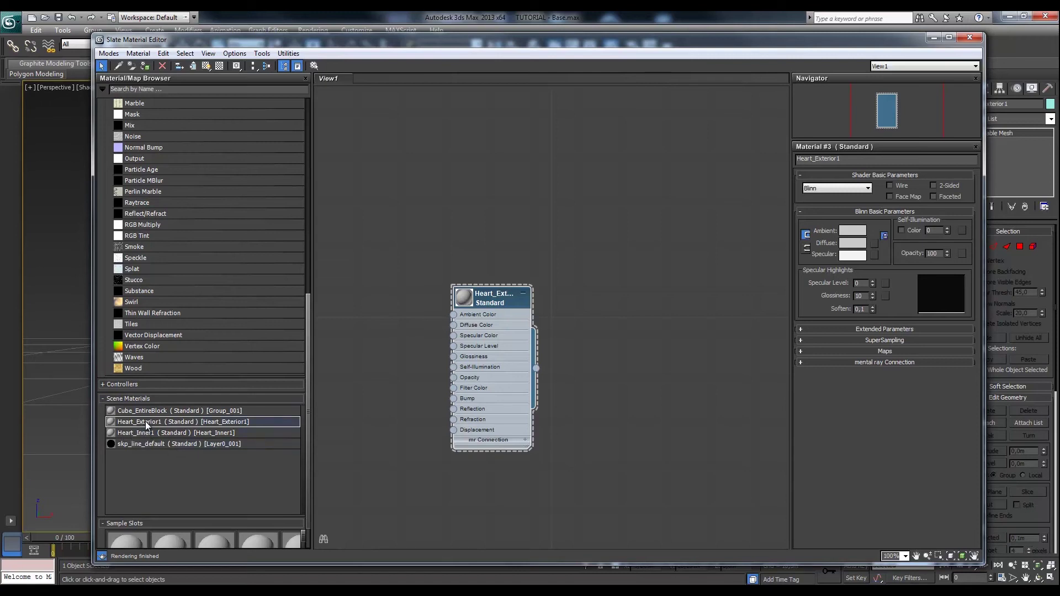
click(155, 477)
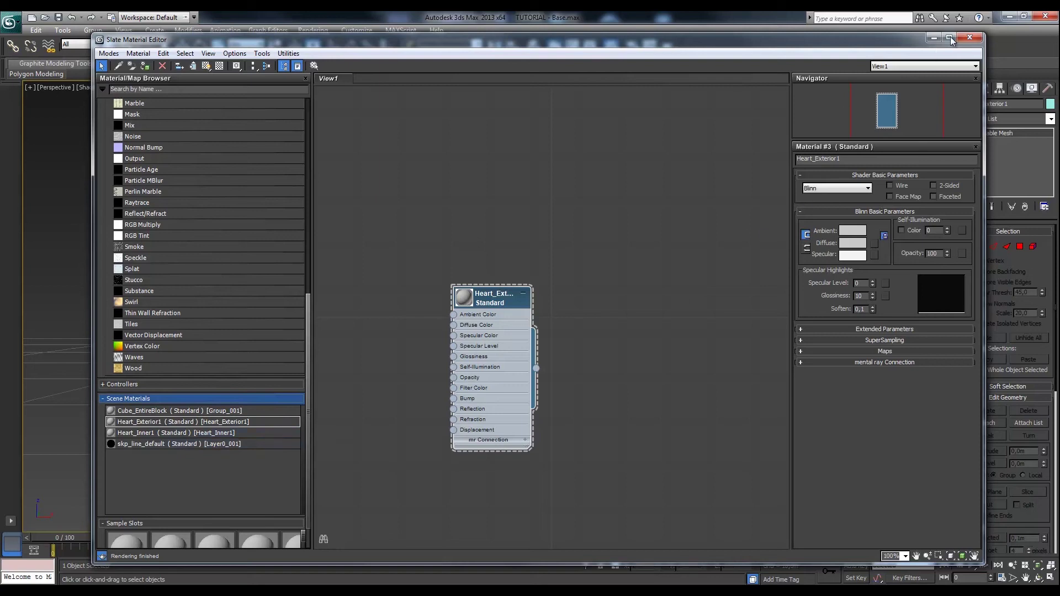
click(970, 38)
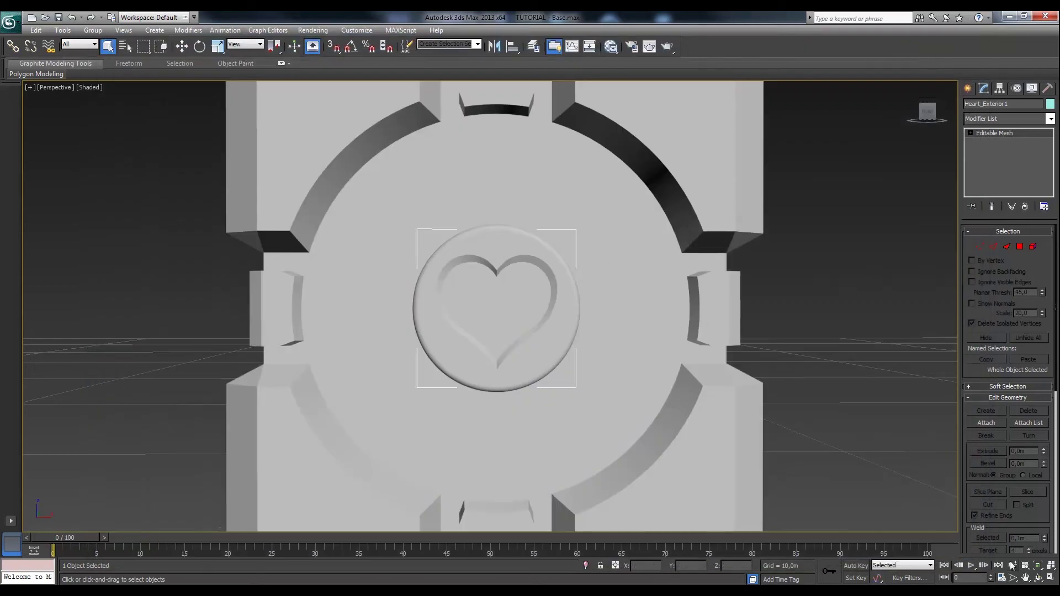
Orbit the Perspective view to inspect the whole cube from an angle
click(1038, 577)
drag(533, 298, 414, 309)
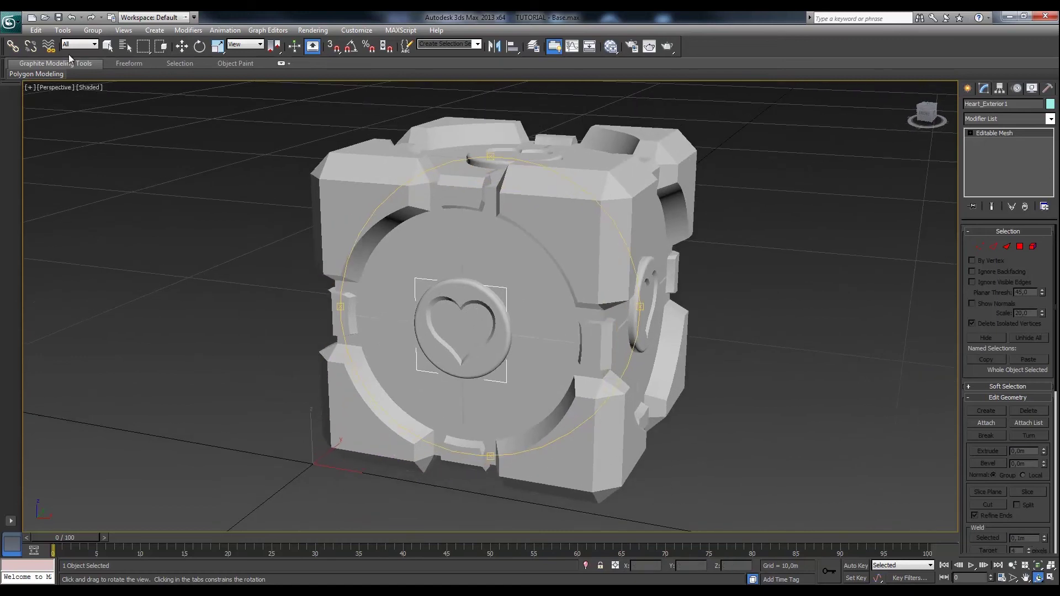
Export the cube scene as an OBJ file named Portal Cube Tutorial Example, keeping the preset export options
click(9, 22)
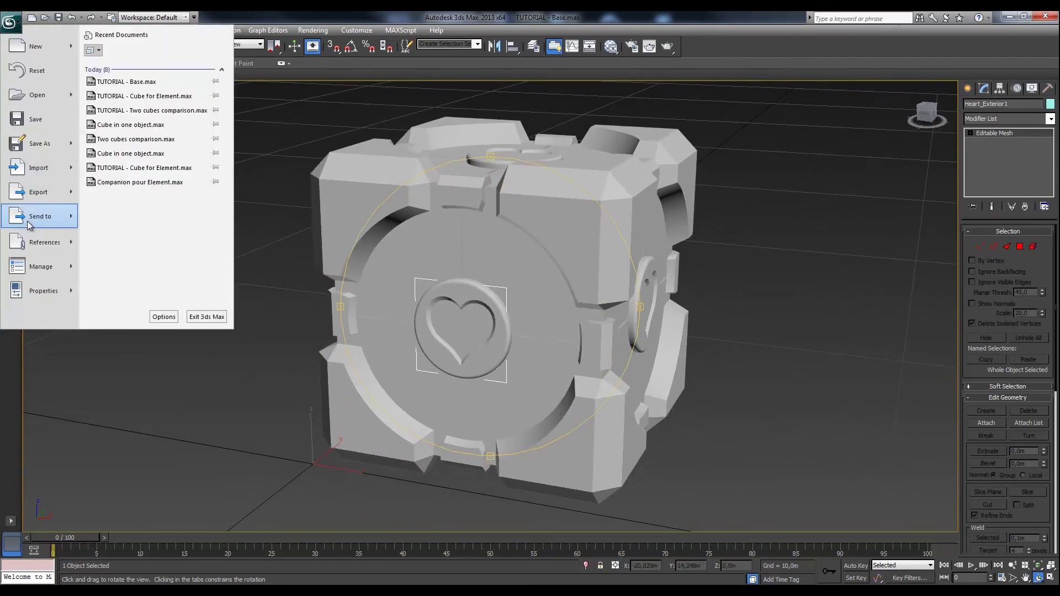
click(159, 72)
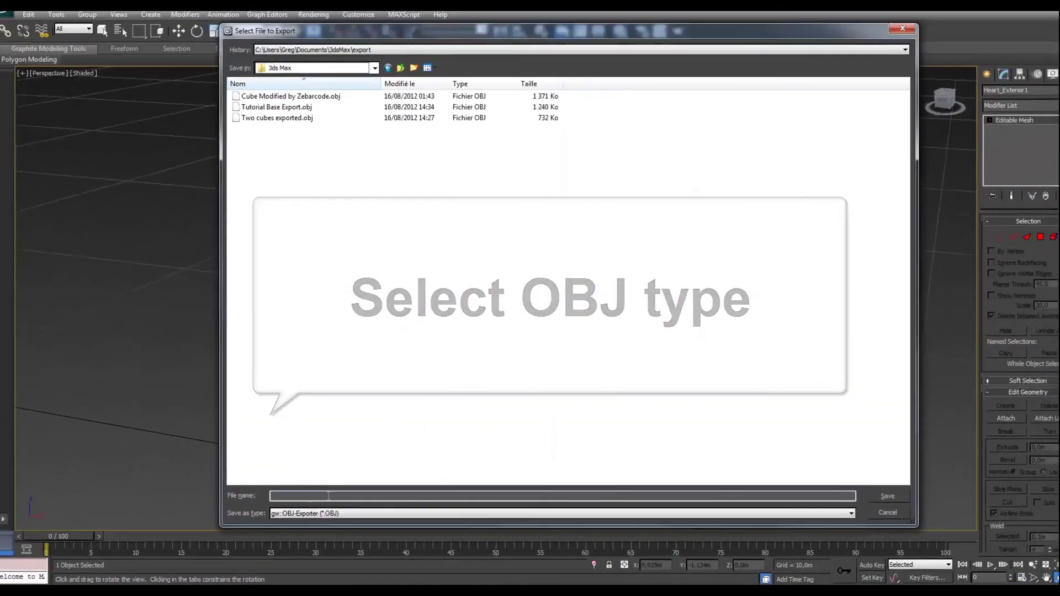
text(Ortal Cube Tutor)
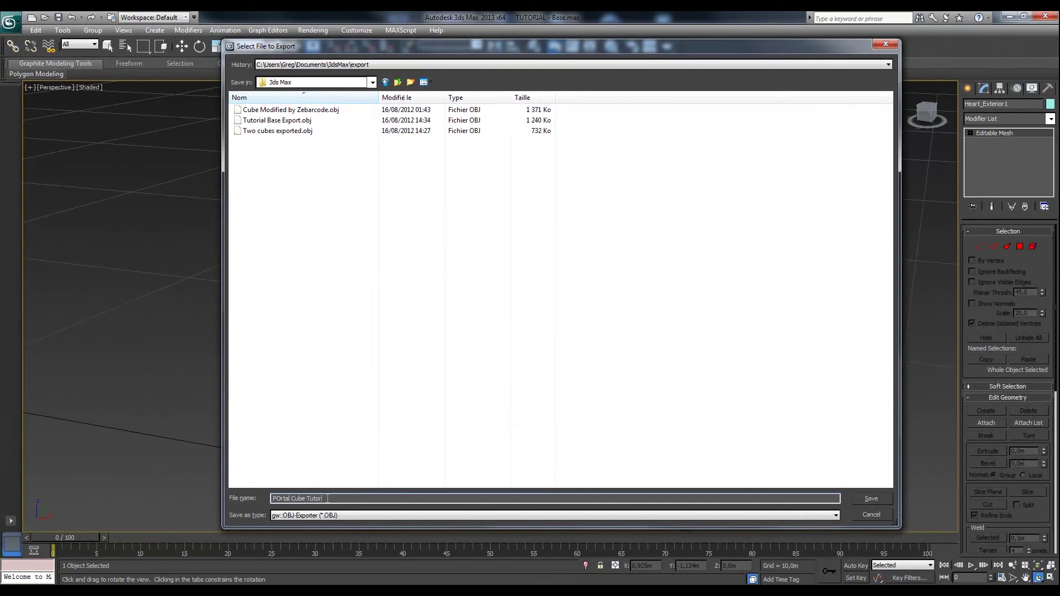
text(ial Example)
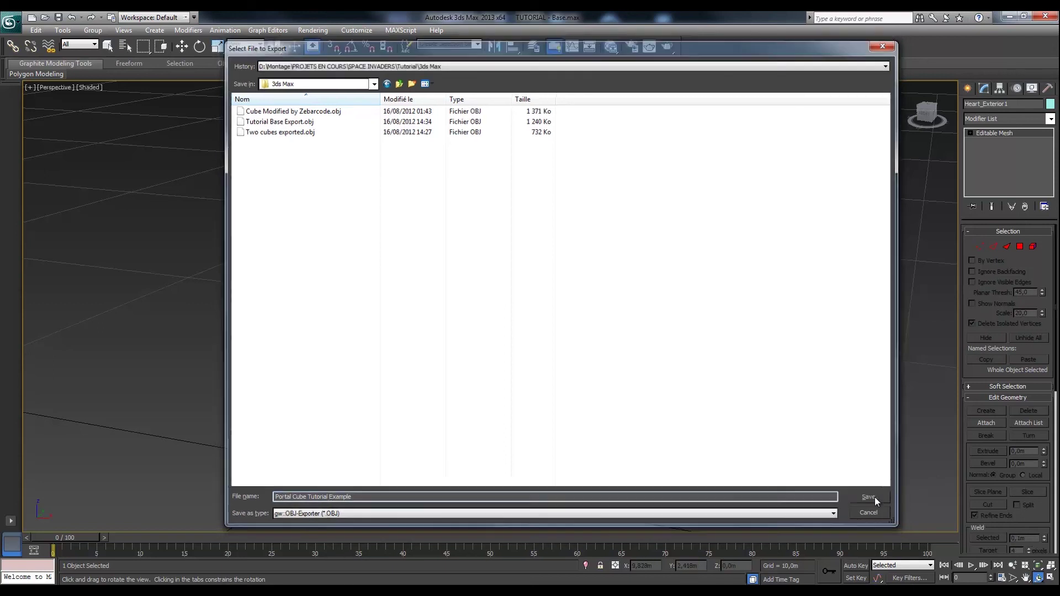
click(868, 496)
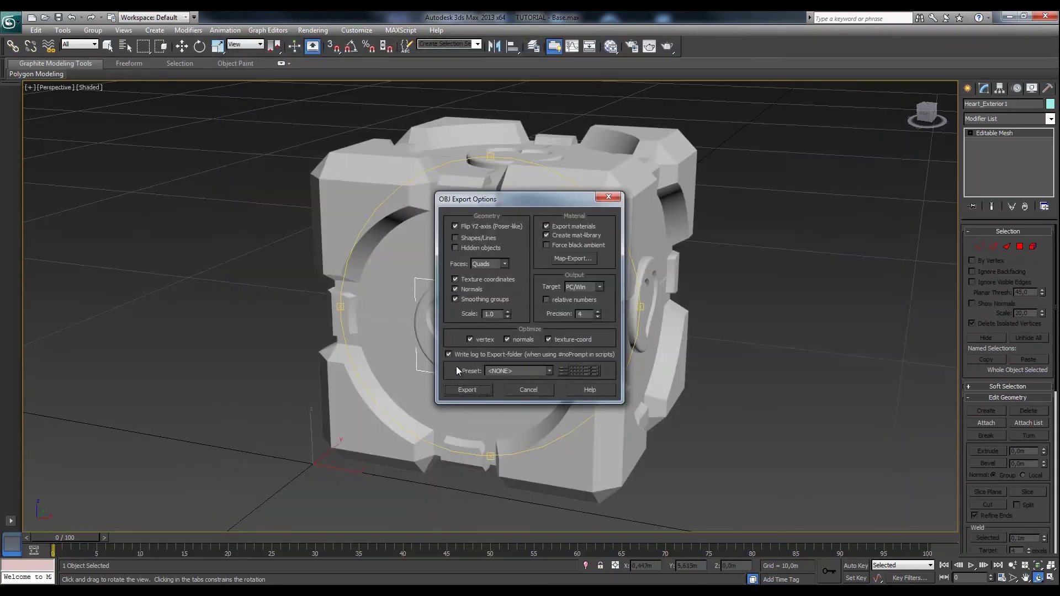
drag(532, 195, 482, 184)
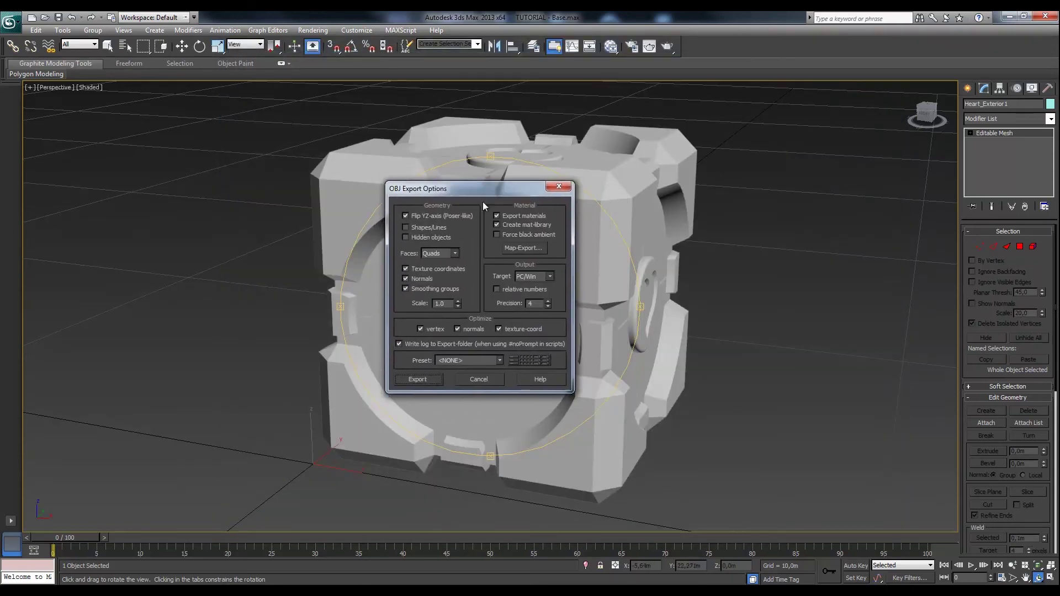
click(417, 380)
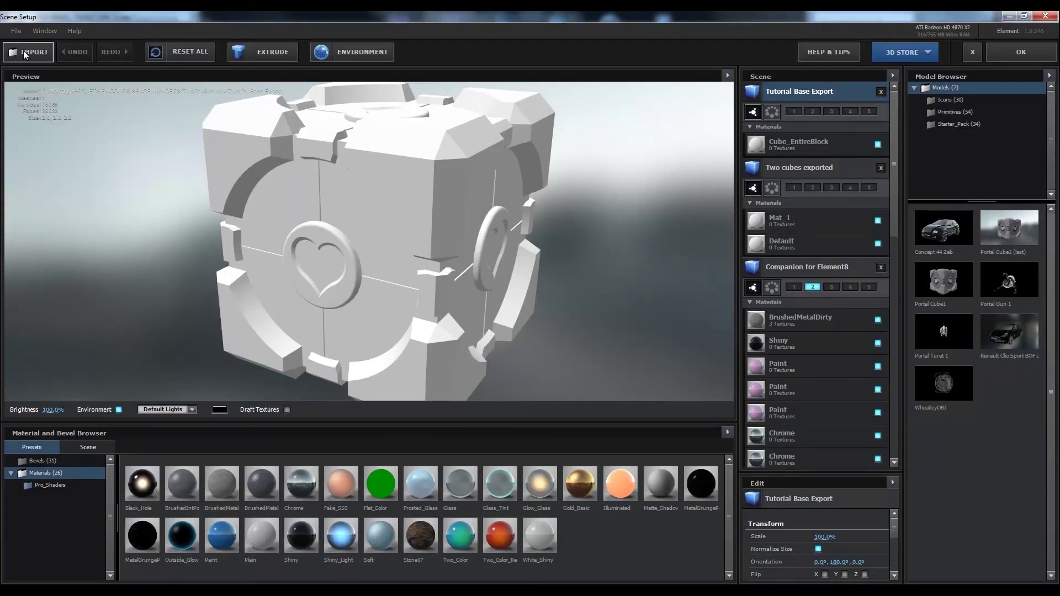
In Element 3D's Scene Setup, remove the Tutorial Base Export model and import Portal Cube Tutorial Example.obj
click(881, 92)
click(12, 52)
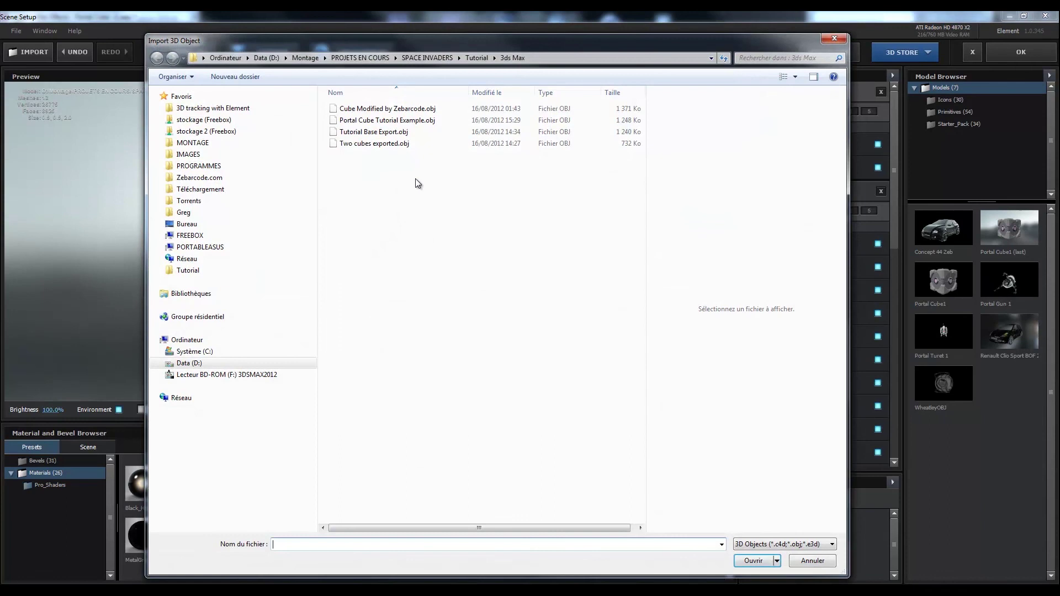
click(363, 121)
double_click(364, 121)
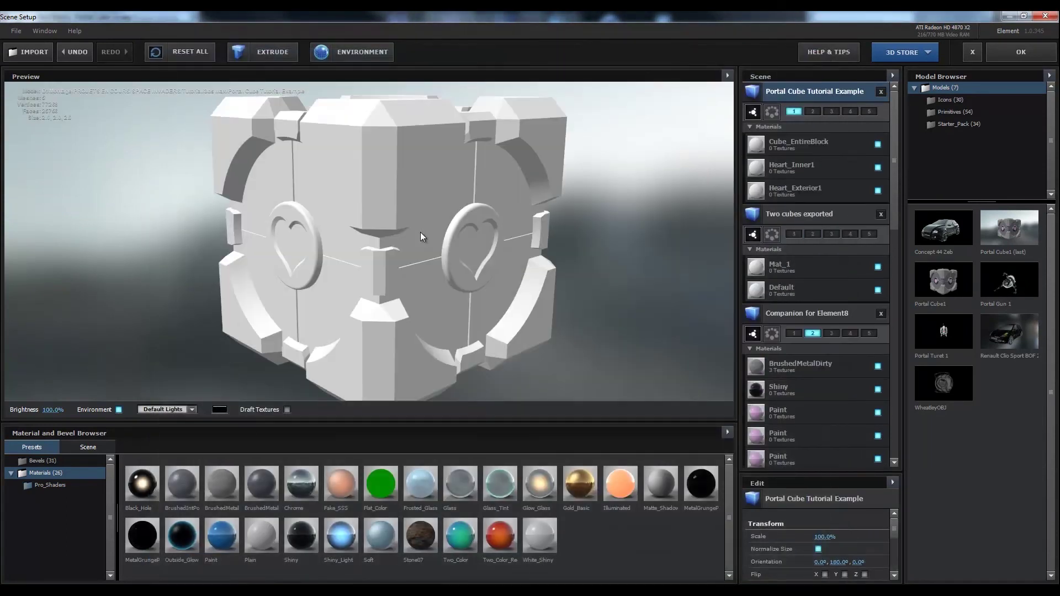
Toggle the visibility of the Heart_Inner1 and Heart_Exterior1 materials to check which parts of the cube each one covers
drag(385, 224, 373, 234)
click(833, 172)
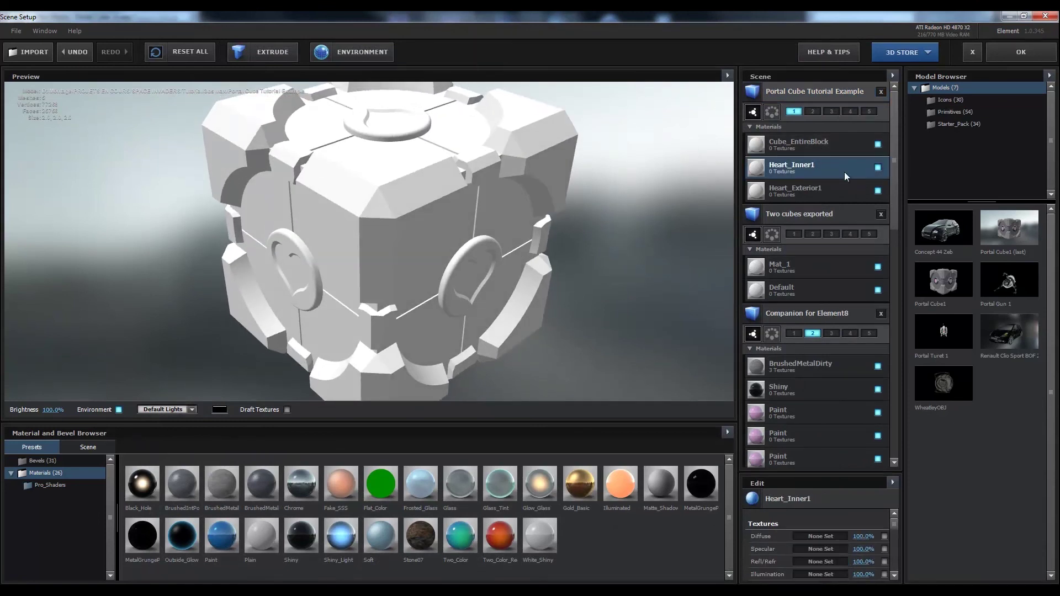
drag(439, 197, 463, 187)
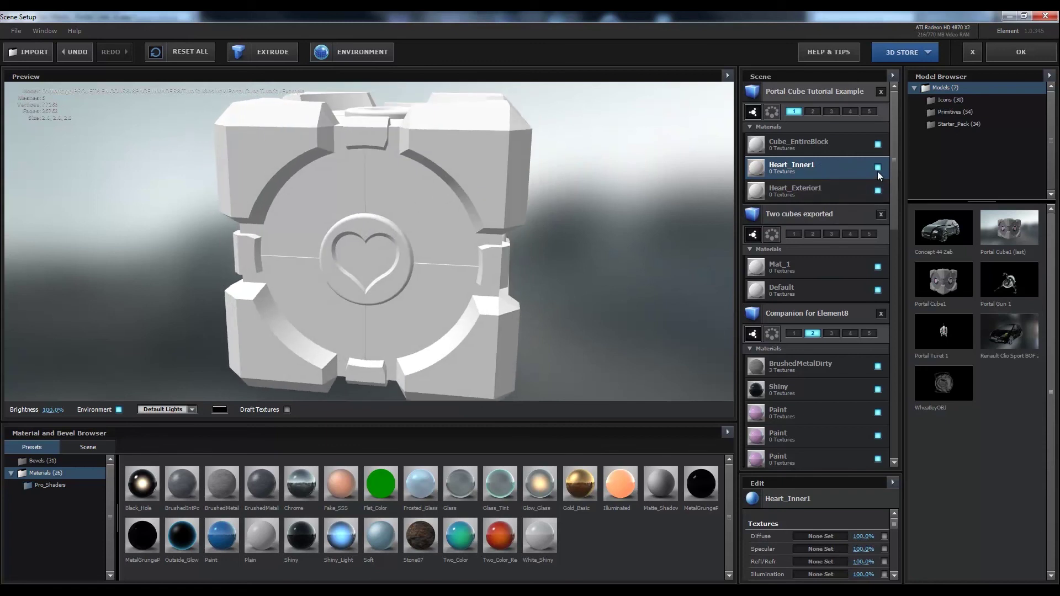
drag(520, 240, 375, 236)
scroll(347, 225, up, 5)
scroll(379, 234, up, 3)
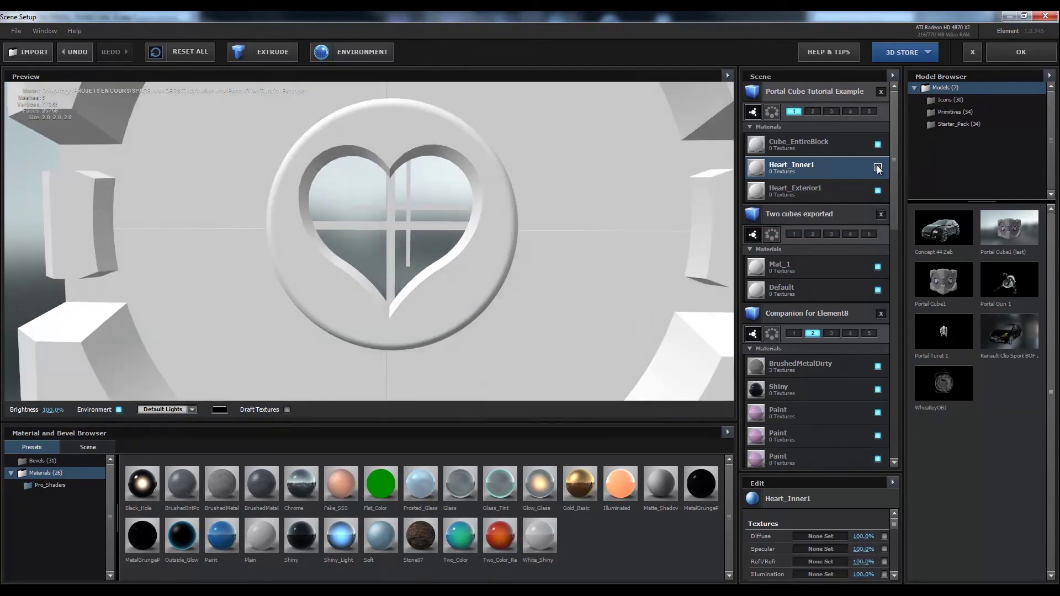
click(877, 166)
click(877, 190)
click(878, 190)
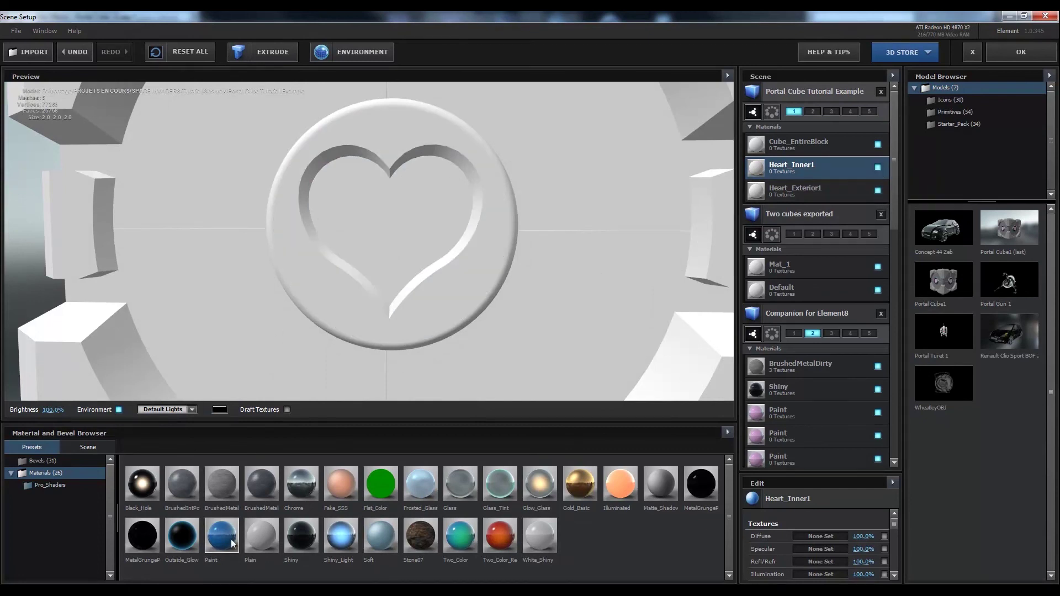
Apply the pink Two_Color_Red scene material to Heart_Inner1 and the black Shiny material to Heart_Exterior1
drag(306, 541, 800, 172)
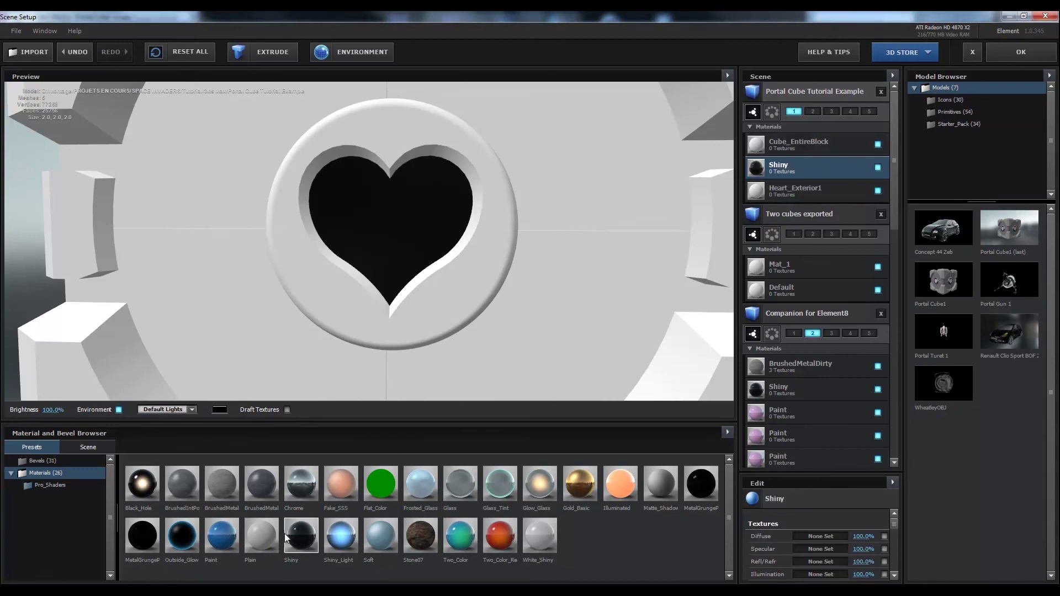
drag(496, 536, 770, 168)
drag(889, 425, 770, 167)
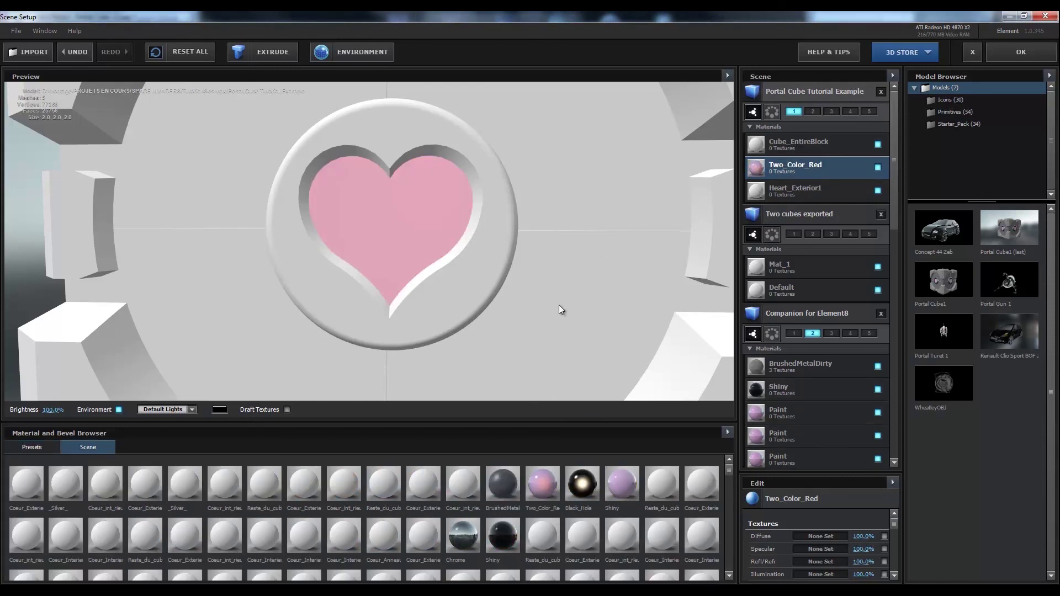
drag(502, 535, 771, 194)
scroll(403, 283, down, 5)
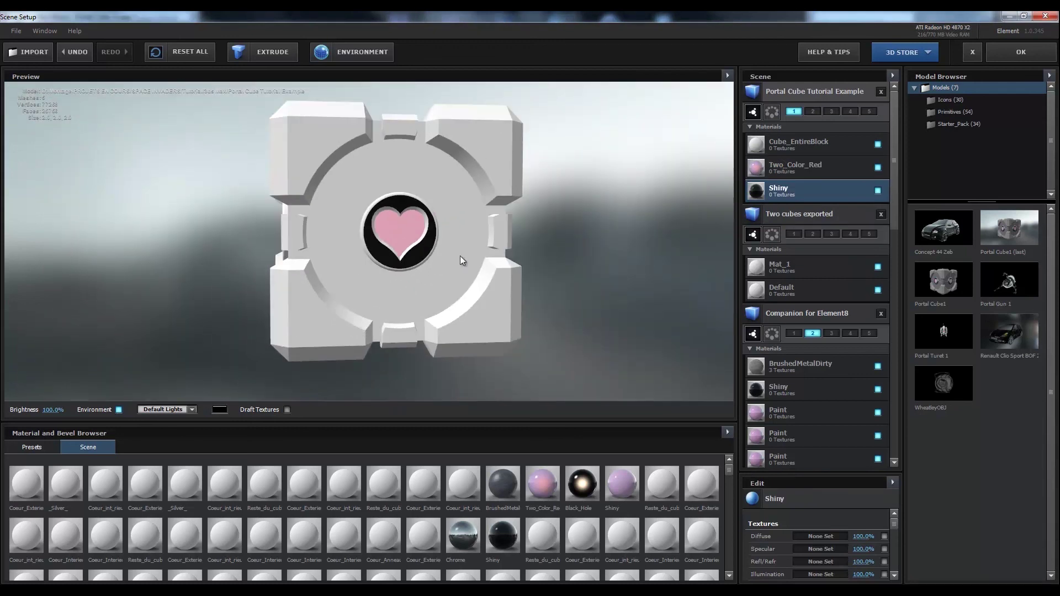
drag(461, 260, 425, 274)
Select the Companion for Element8 model and examine its textured hearts, rings and metal faces up close and from several angles
scroll(877, 154, down, 3)
click(824, 191)
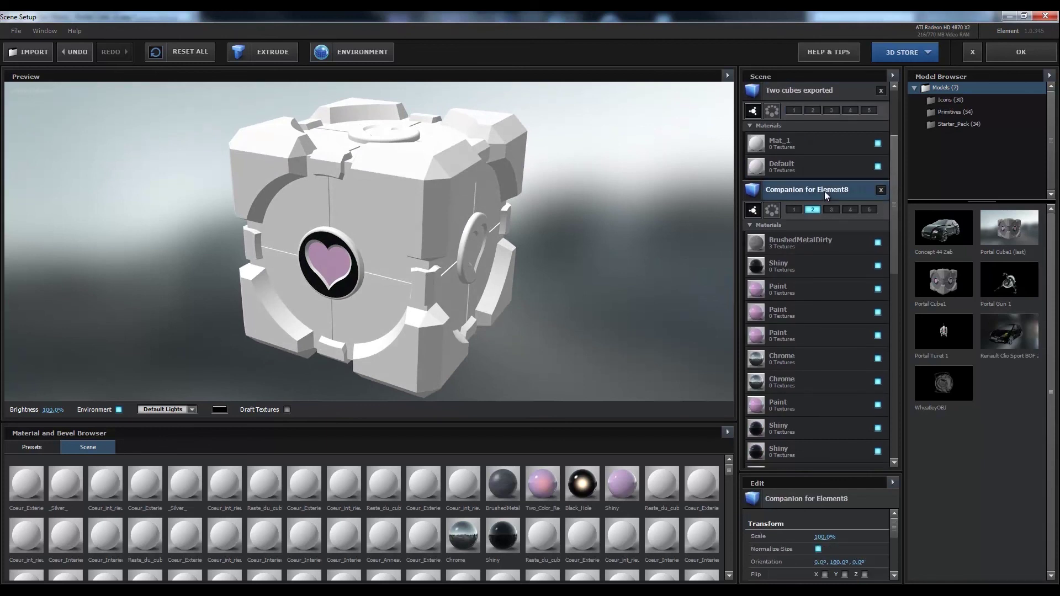
drag(372, 273, 463, 201)
scroll(417, 220, up, 5)
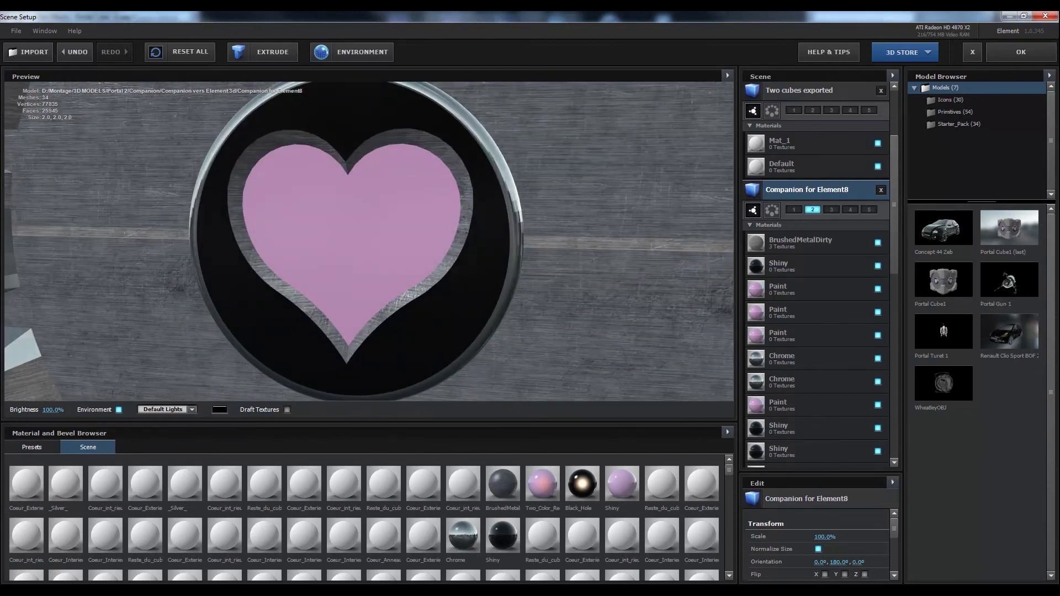
scroll(428, 196, down, 5)
drag(423, 206, 472, 206)
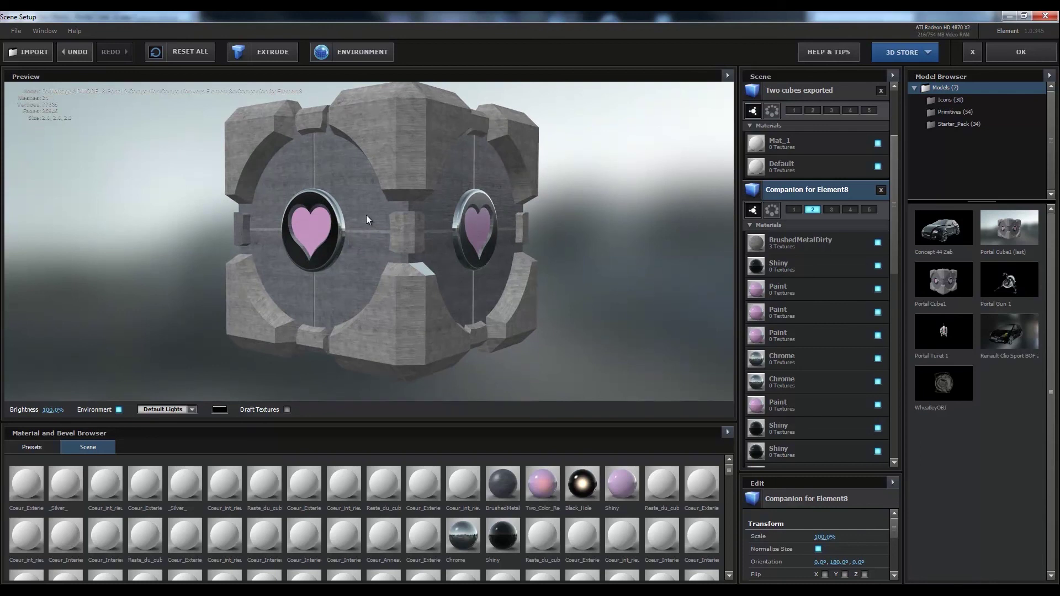
drag(369, 215, 408, 246)
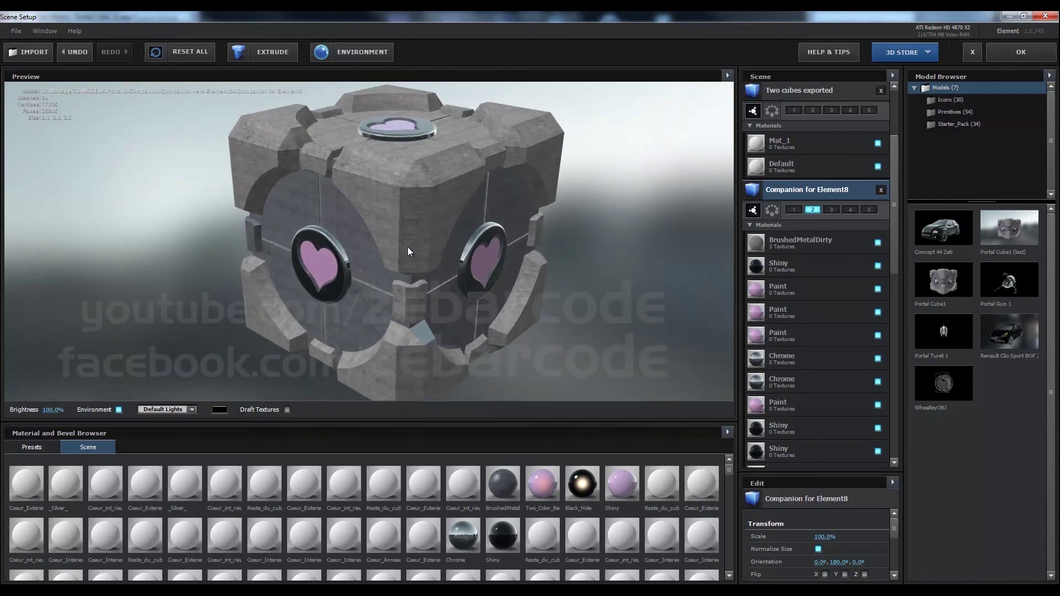
mouse_move(389, 270)
mouse_down()
mouse_move(411, 253)
mouse_move(399, 270)
mouse_up()
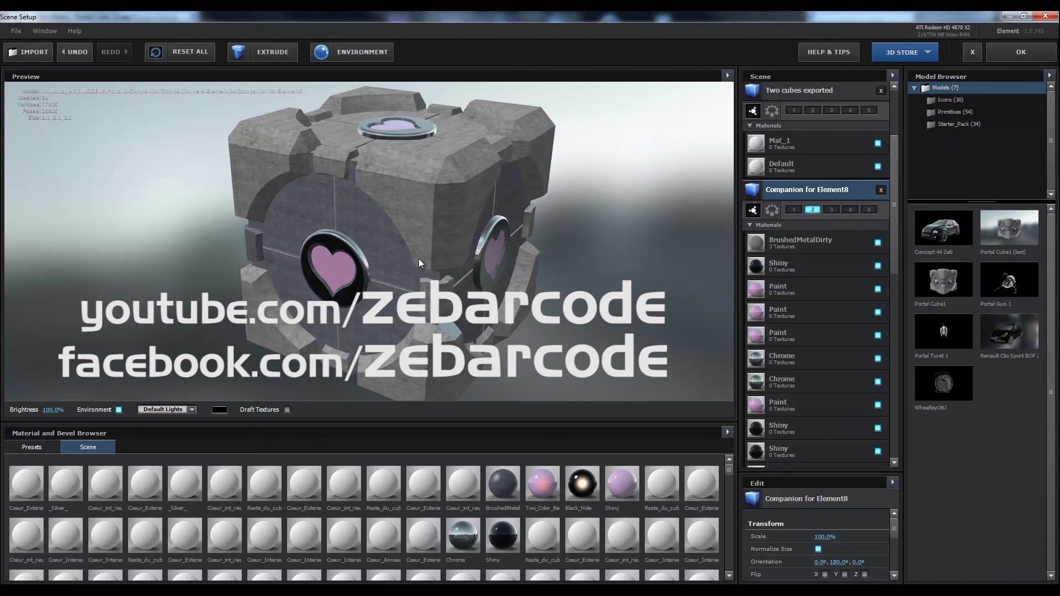
mouse_move(428, 271)
mouse_down()
mouse_move(405, 258)
mouse_move(423, 270)
mouse_up()
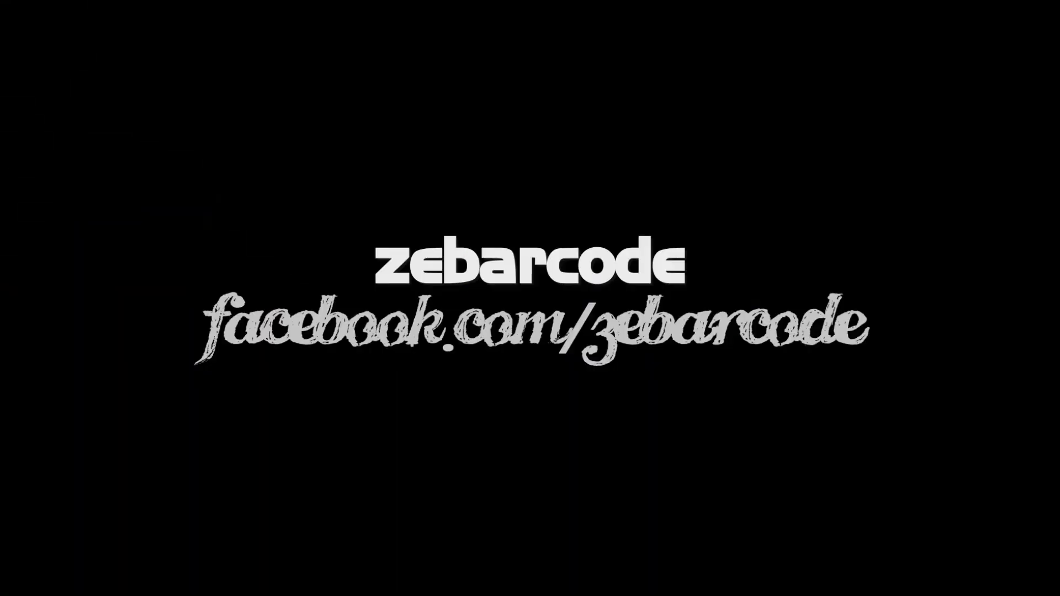